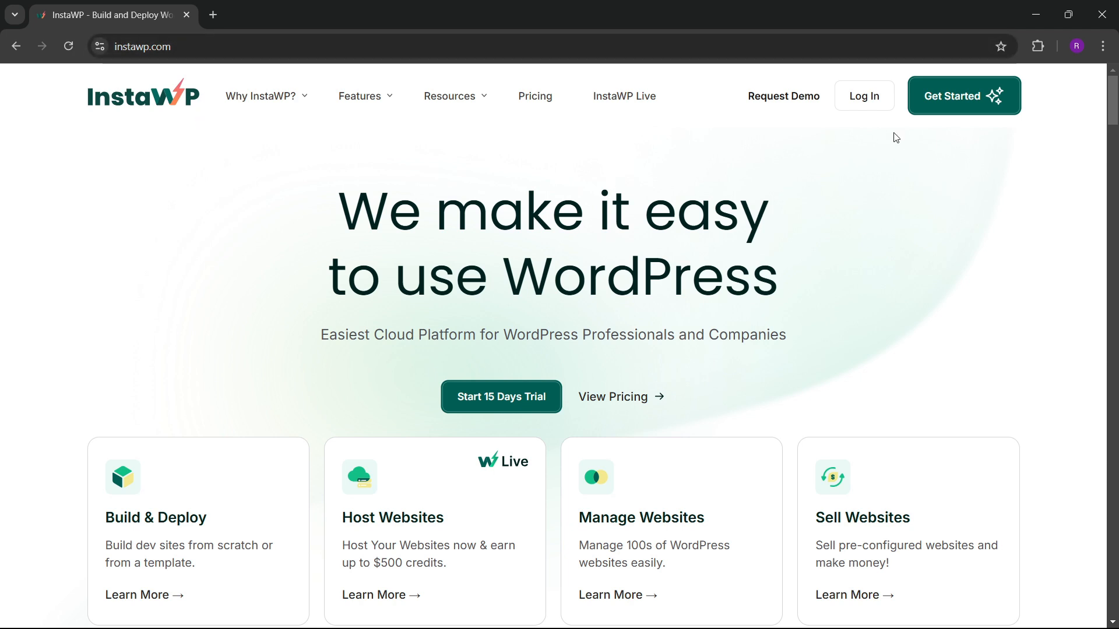
# Step: Open the InstaWP account from the homepage and log out of it to reach the sign-in options
pyautogui.click(865, 96)
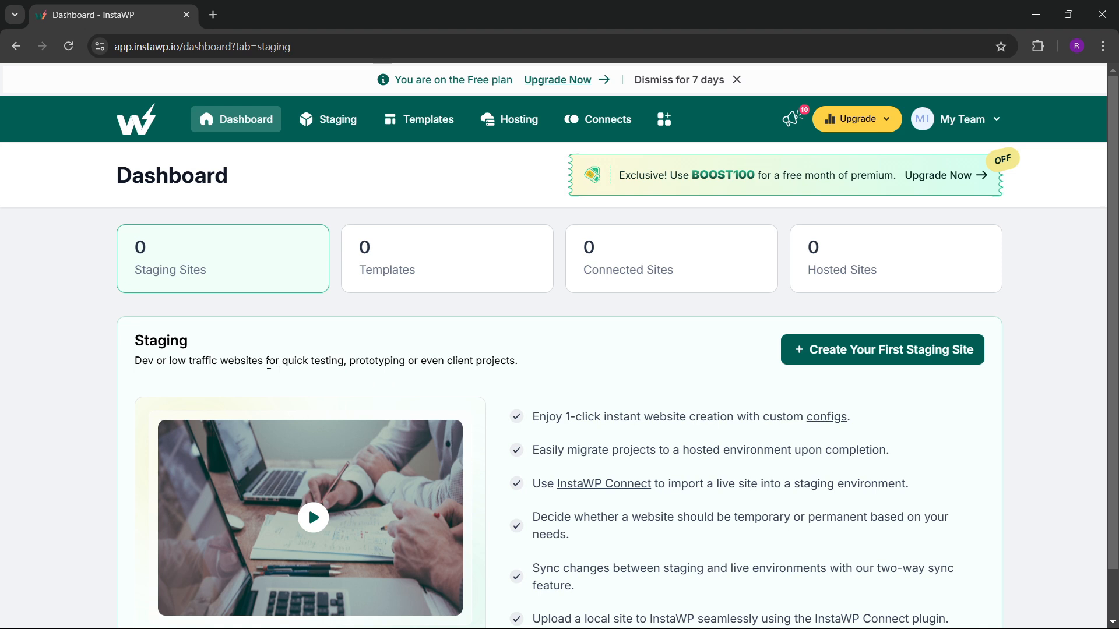
pyautogui.click(994, 125)
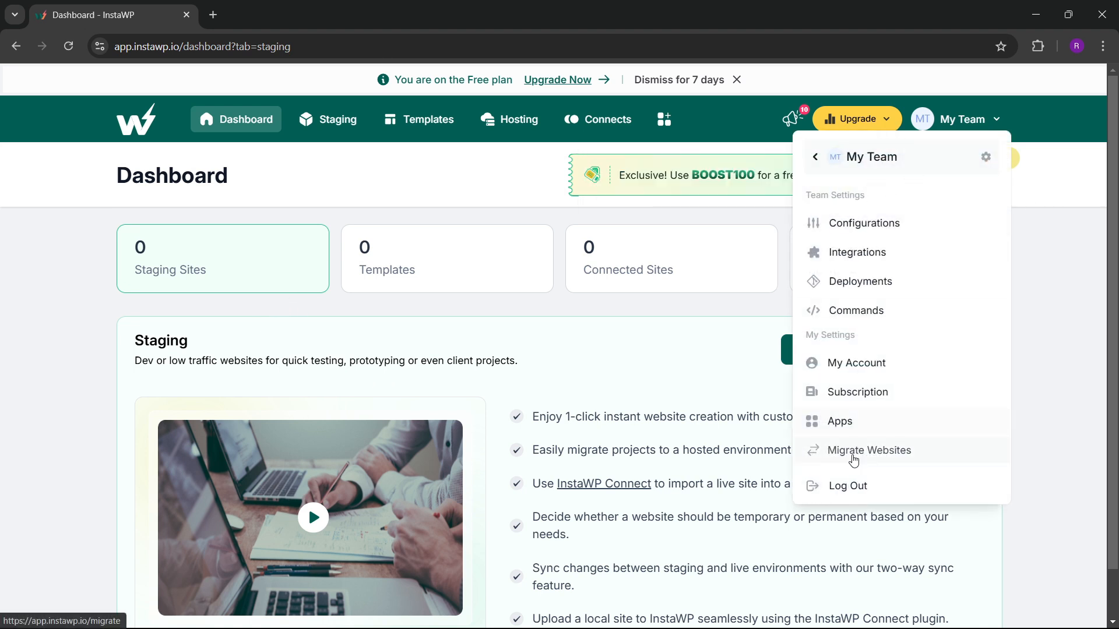
pyautogui.click(849, 487)
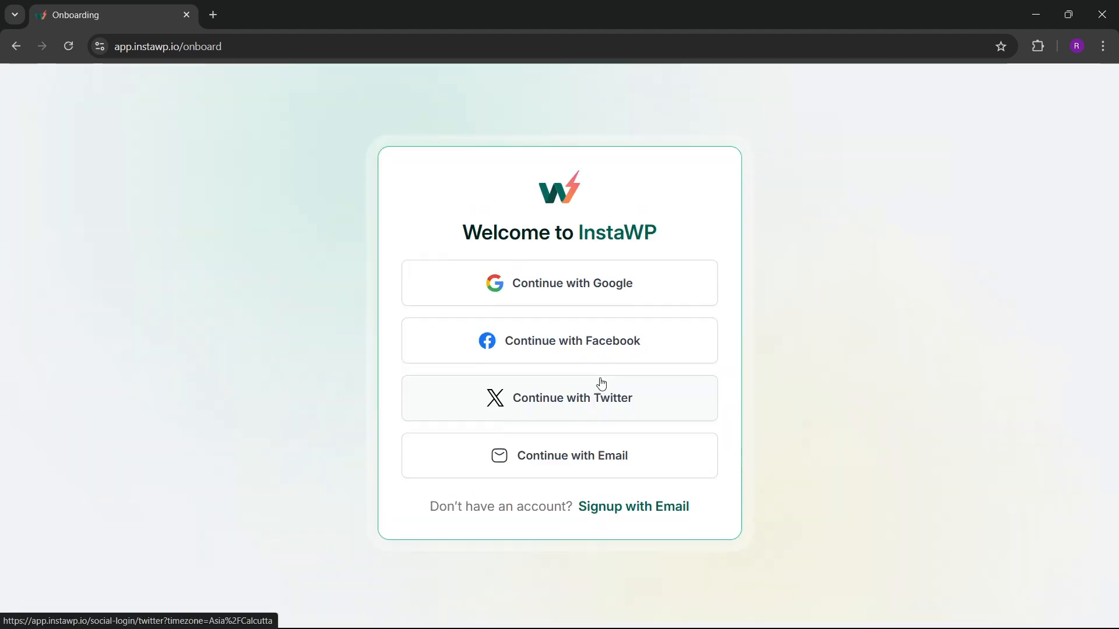
# Step: Sign in with Google and postpone the Pro plan upgrade to reach the dashboard
pyautogui.click(545, 287)
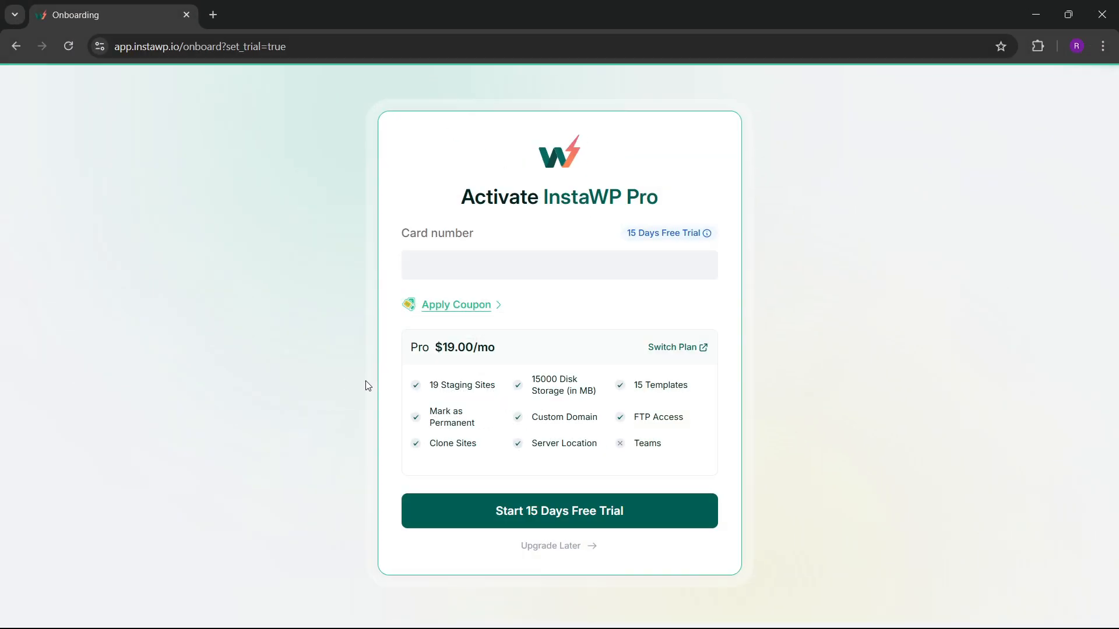
pyautogui.click(563, 548)
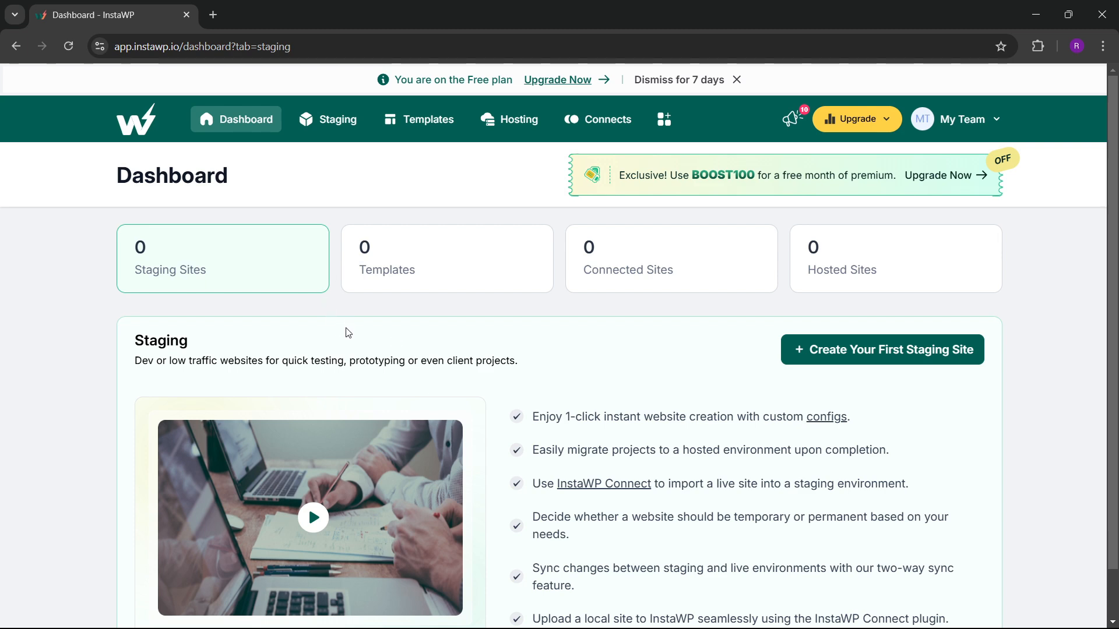
pyautogui.click(324, 120)
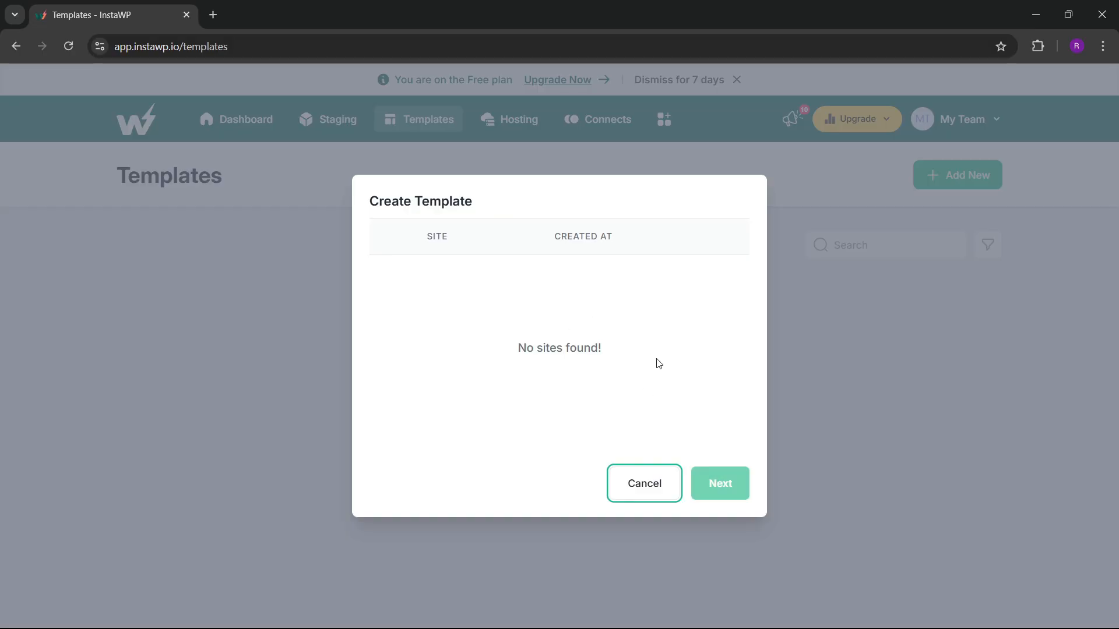
pyautogui.click(653, 495)
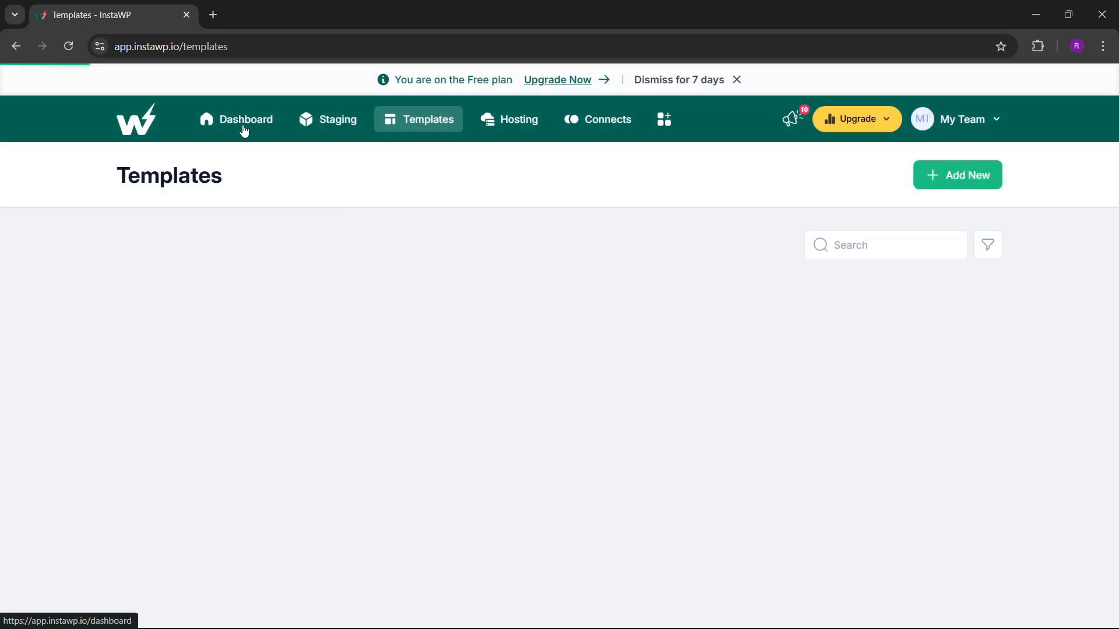
pyautogui.click(243, 130)
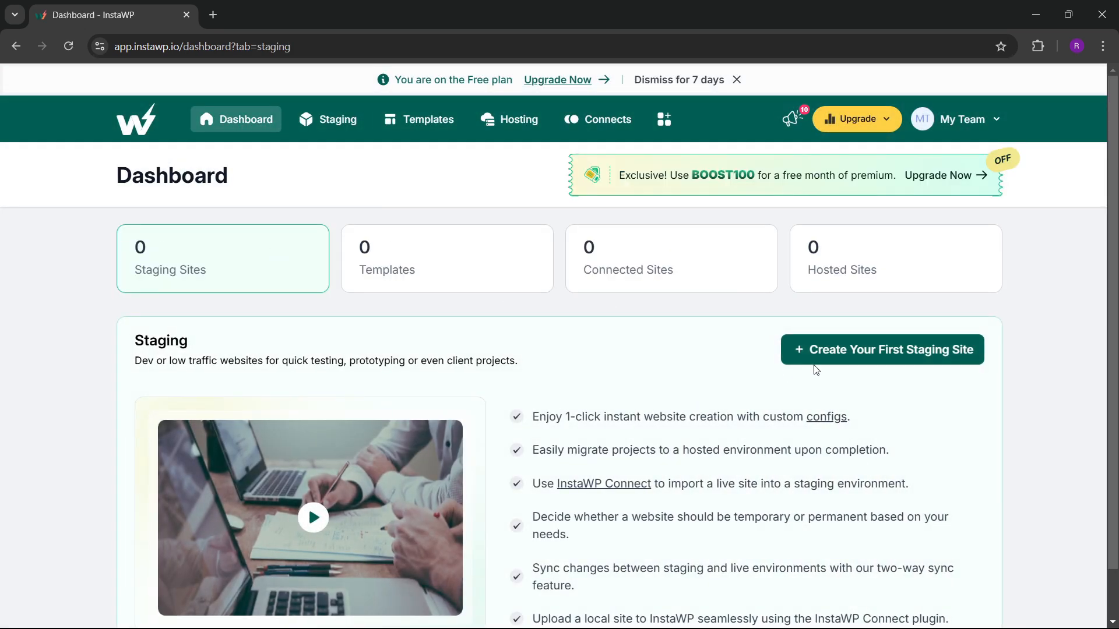
# Step: Start a first staging site from scratch with WordPress 6.7.1 and proceed to the plugin categories
pyautogui.click(858, 356)
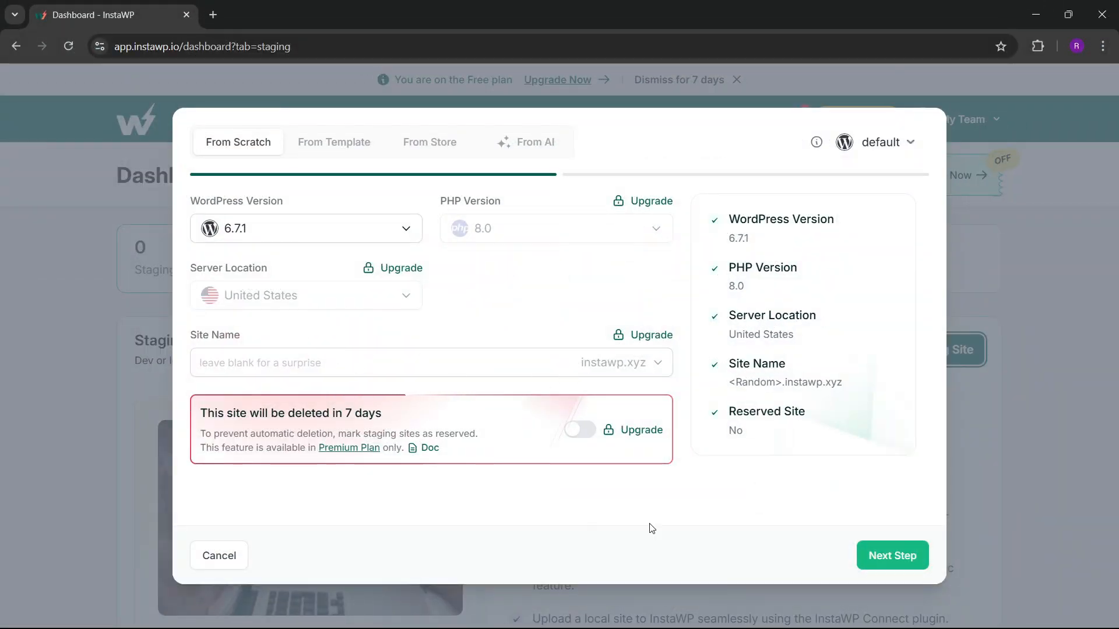
pyautogui.click(881, 555)
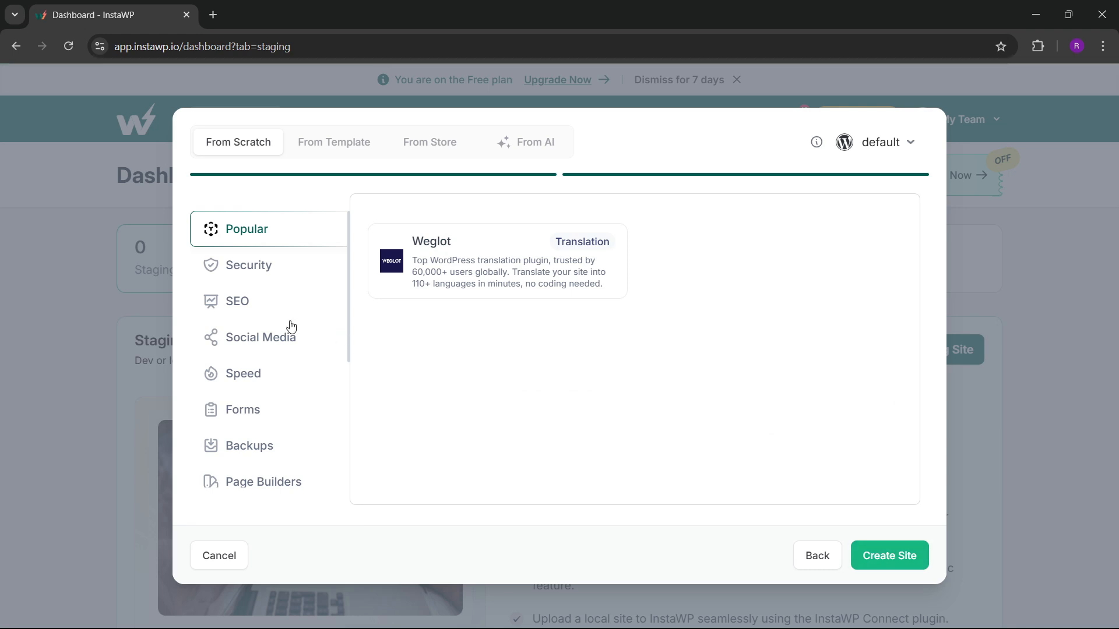
pyautogui.scroll(-4, 265, 399)
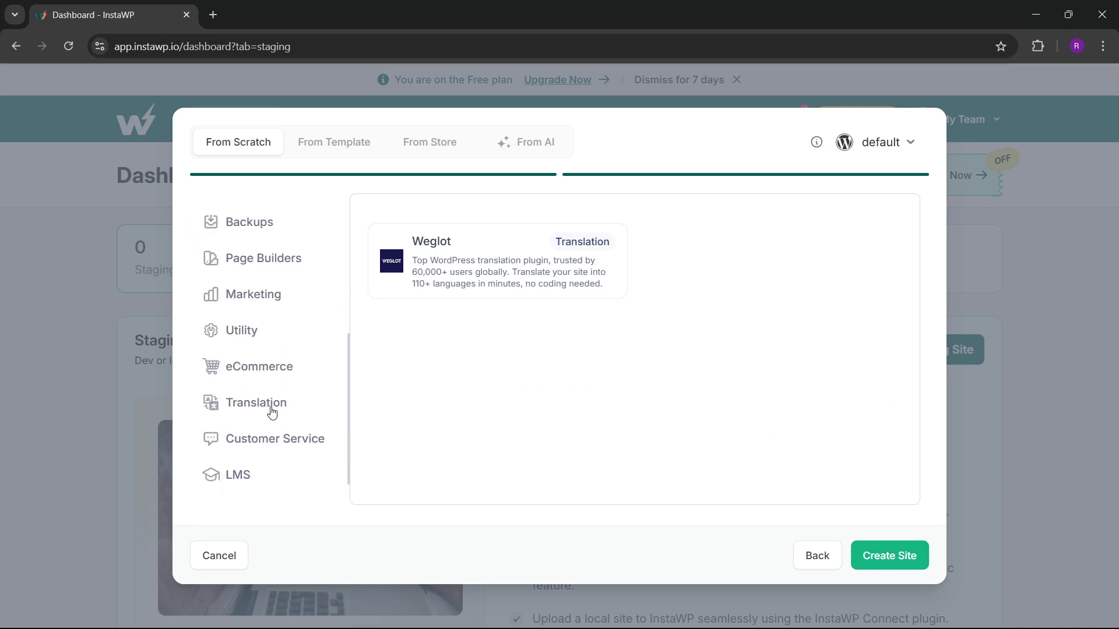
pyautogui.scroll(4, 272, 413)
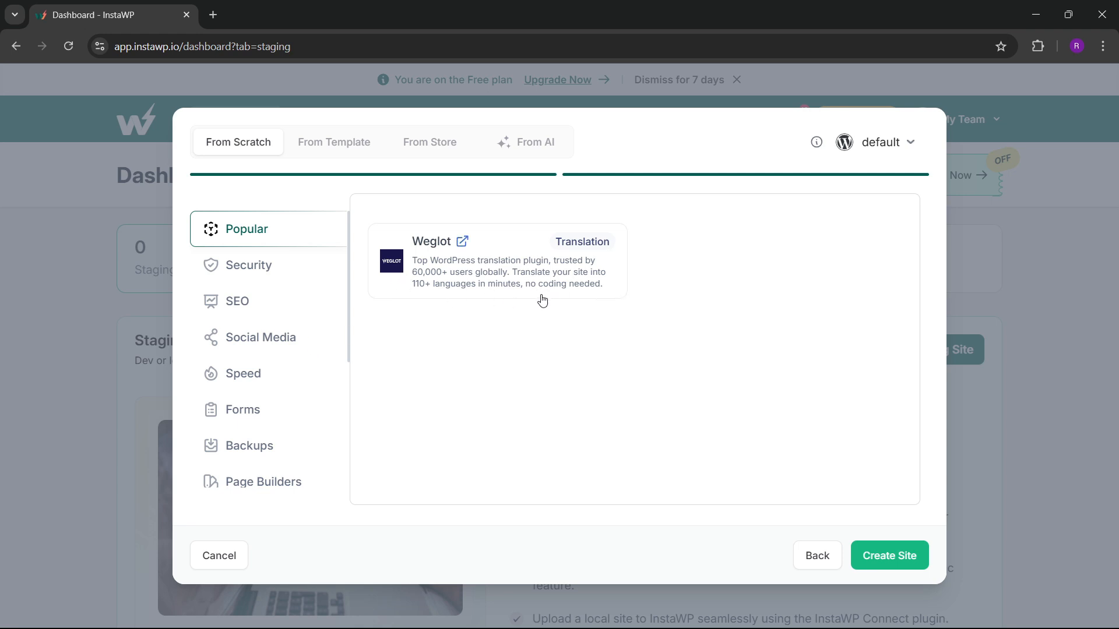
# Step: Select the Solid Security plugin under Security and the Slim SEO plugin under SEO for the new site
pyautogui.click(231, 269)
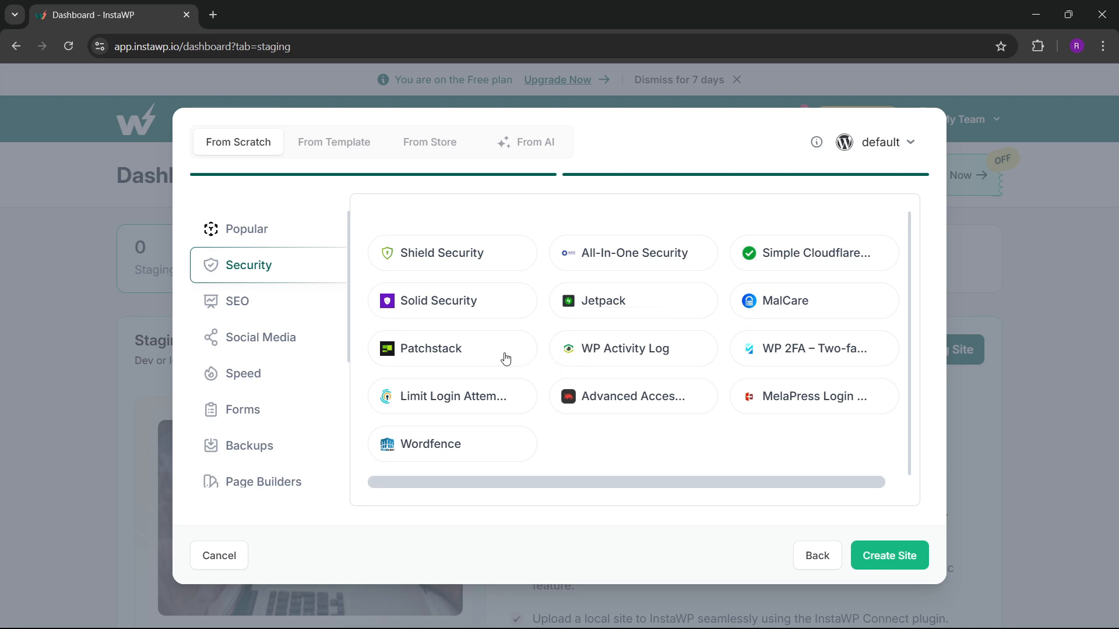
pyautogui.click(459, 301)
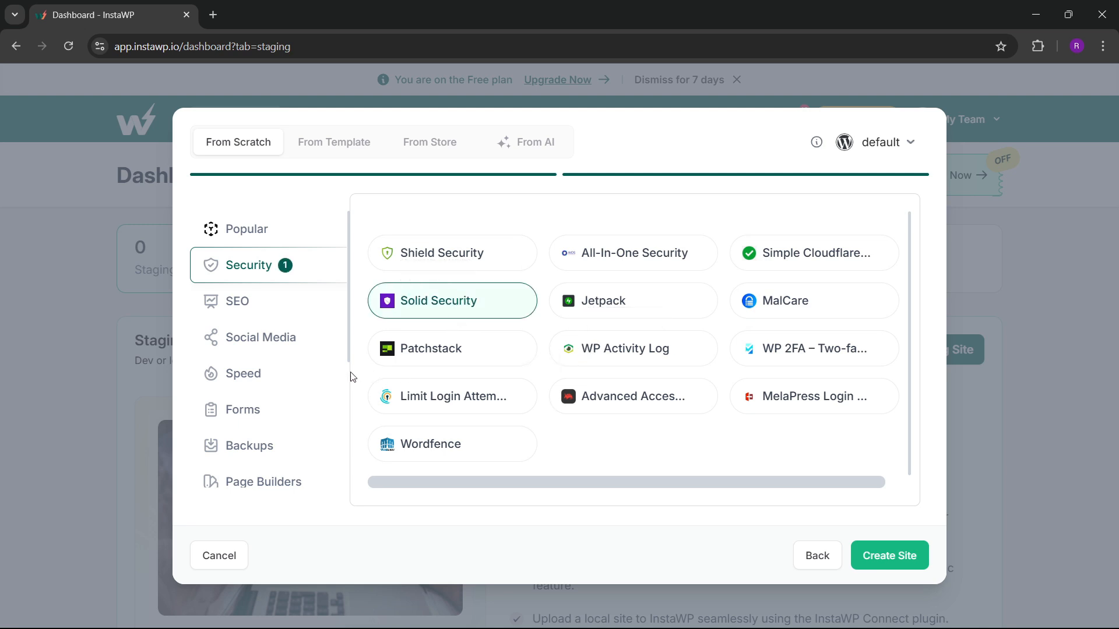
pyautogui.click(241, 308)
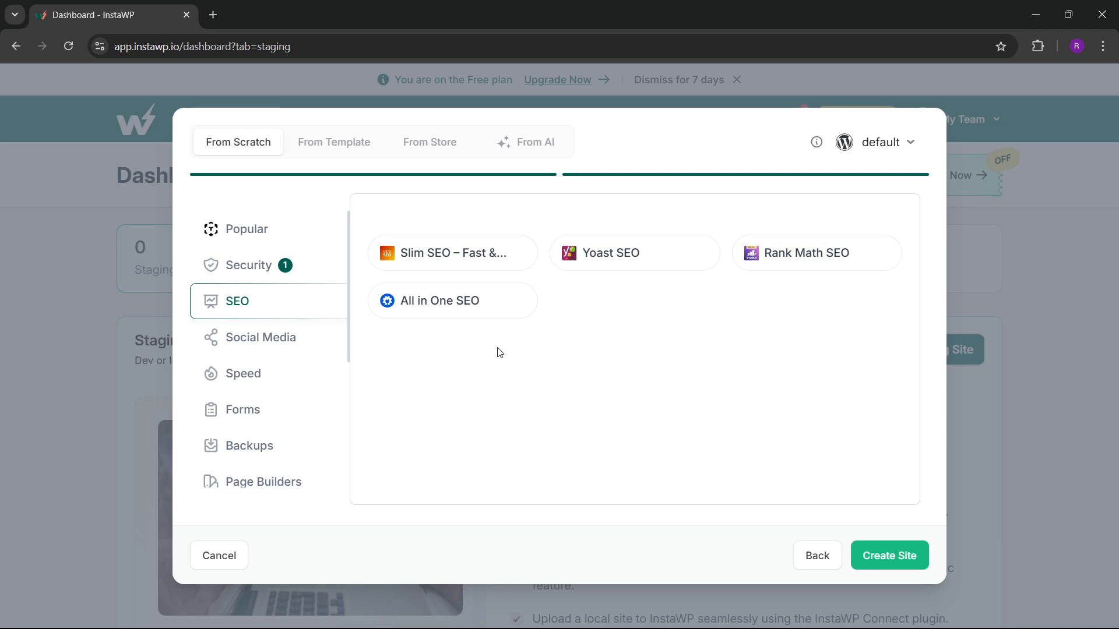
pyautogui.click(449, 256)
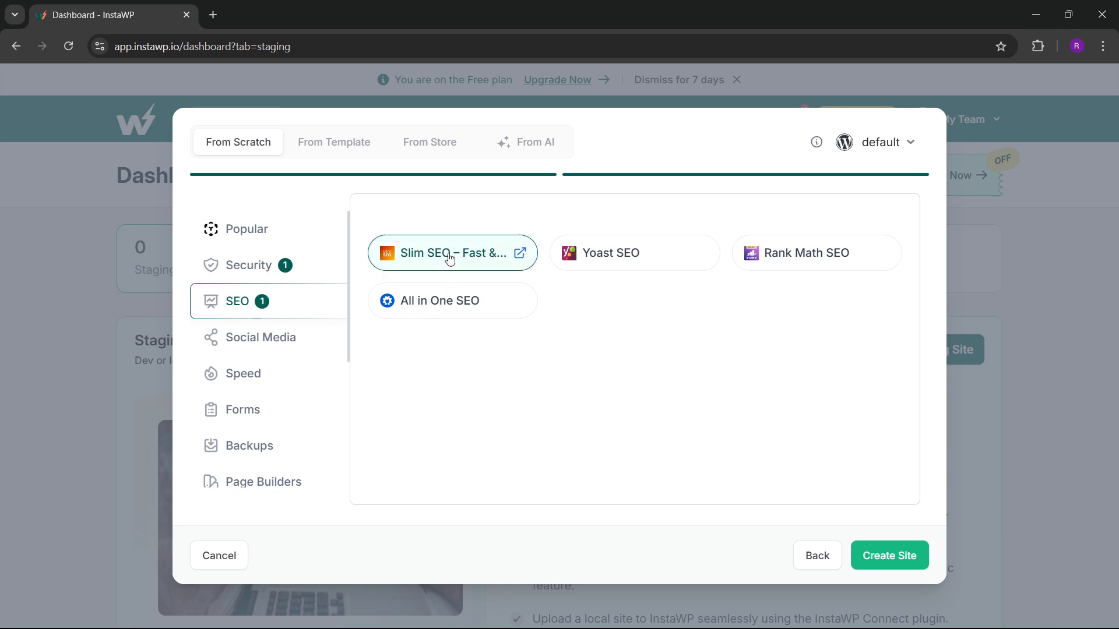
# Step: Look over the Social Media plugins and select WP-Optimize from the Speed category
pyautogui.click(256, 346)
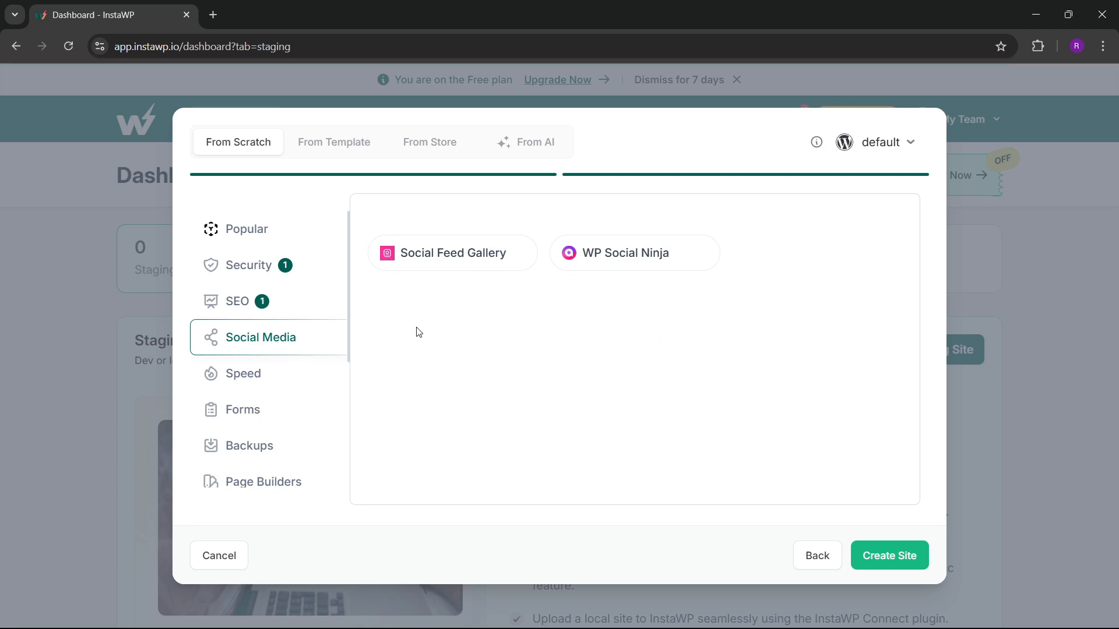
pyautogui.click(267, 384)
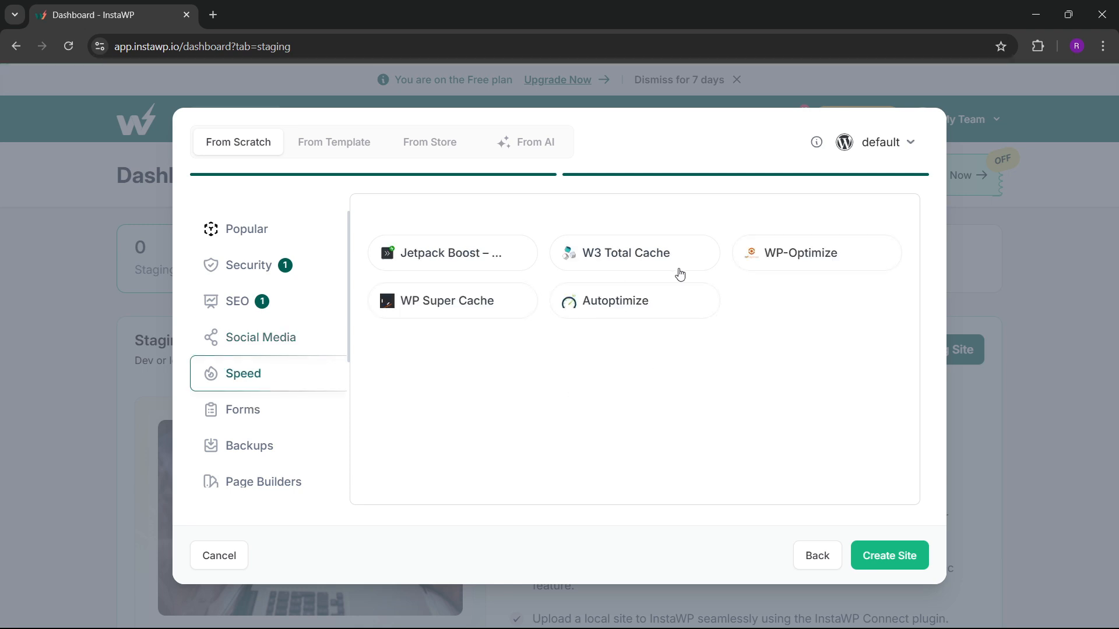
pyautogui.click(828, 261)
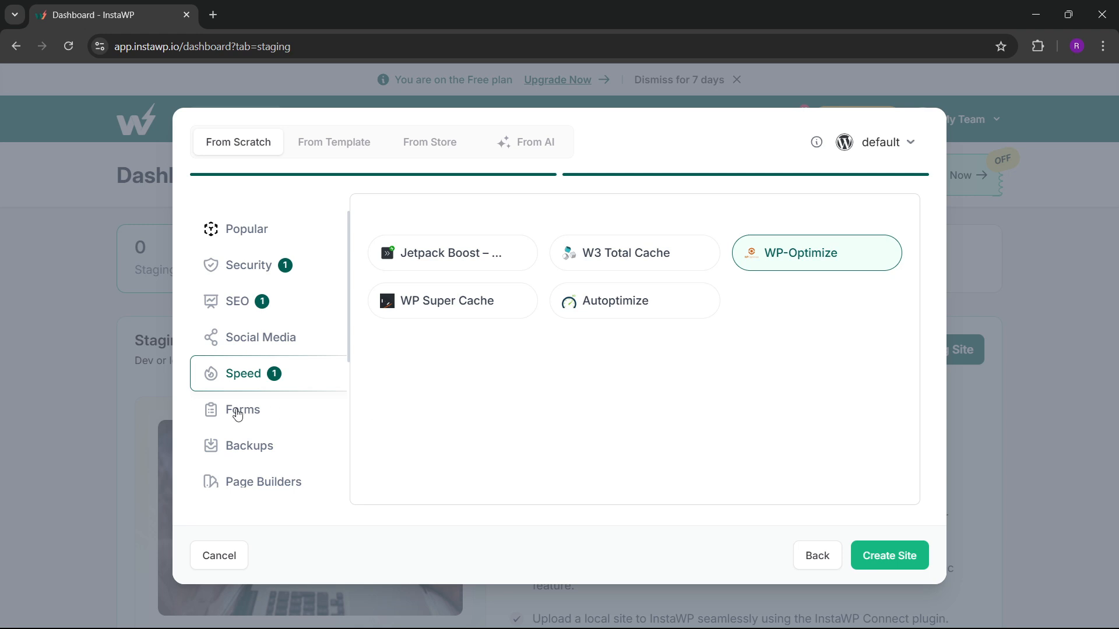
# Step: Select the WPForms plugin from the Forms category for the new site
pyautogui.click(236, 411)
pyautogui.scroll(-2, 258, 385)
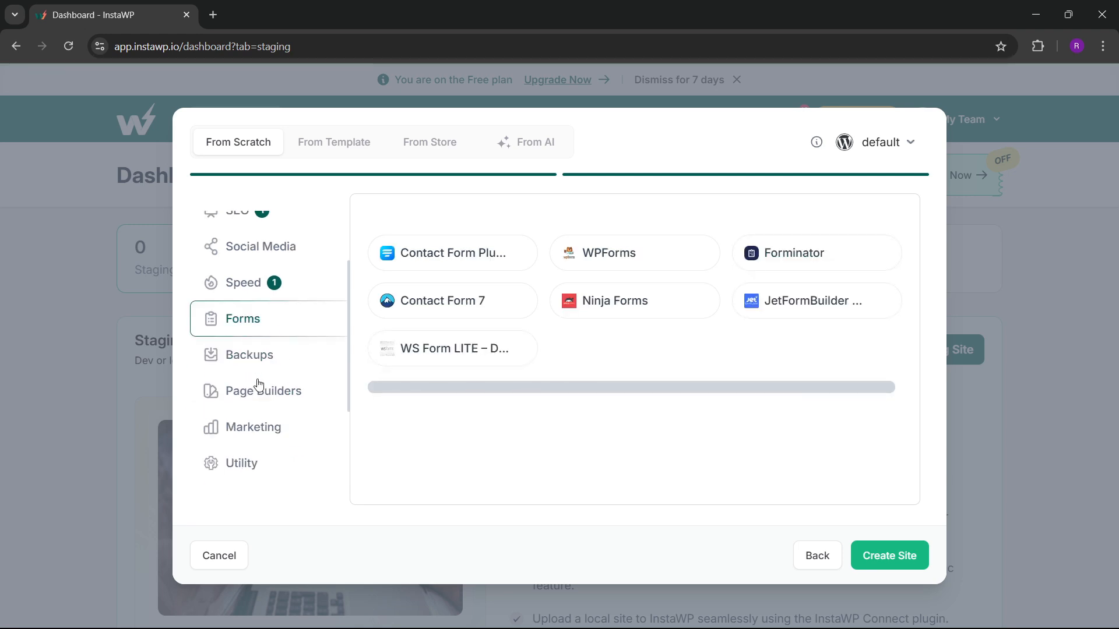
pyautogui.scroll(2, 258, 385)
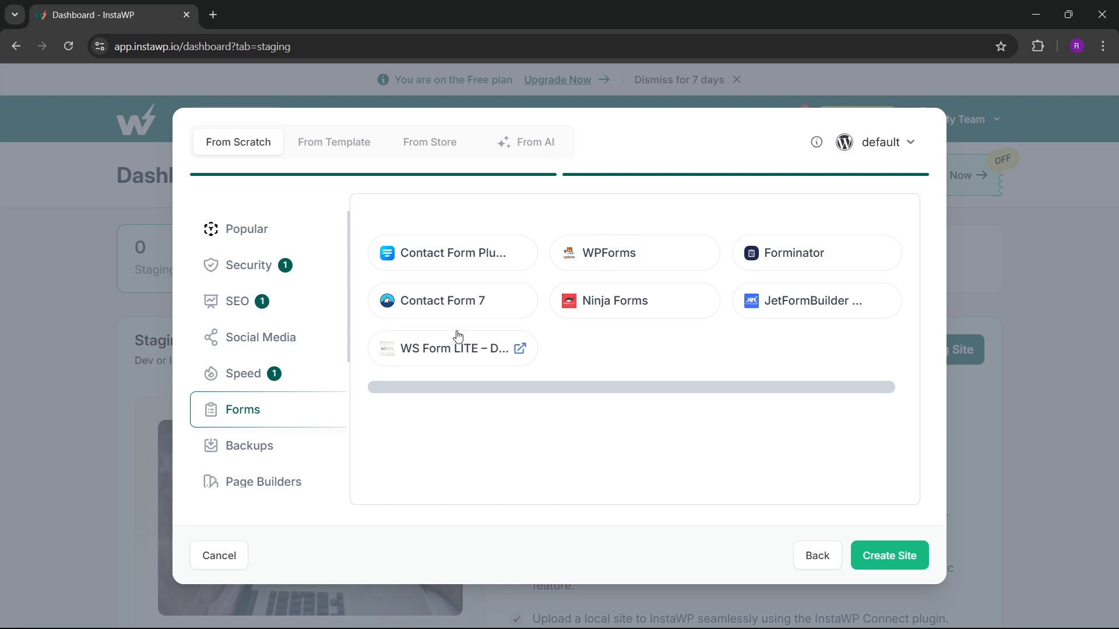
pyautogui.click(647, 257)
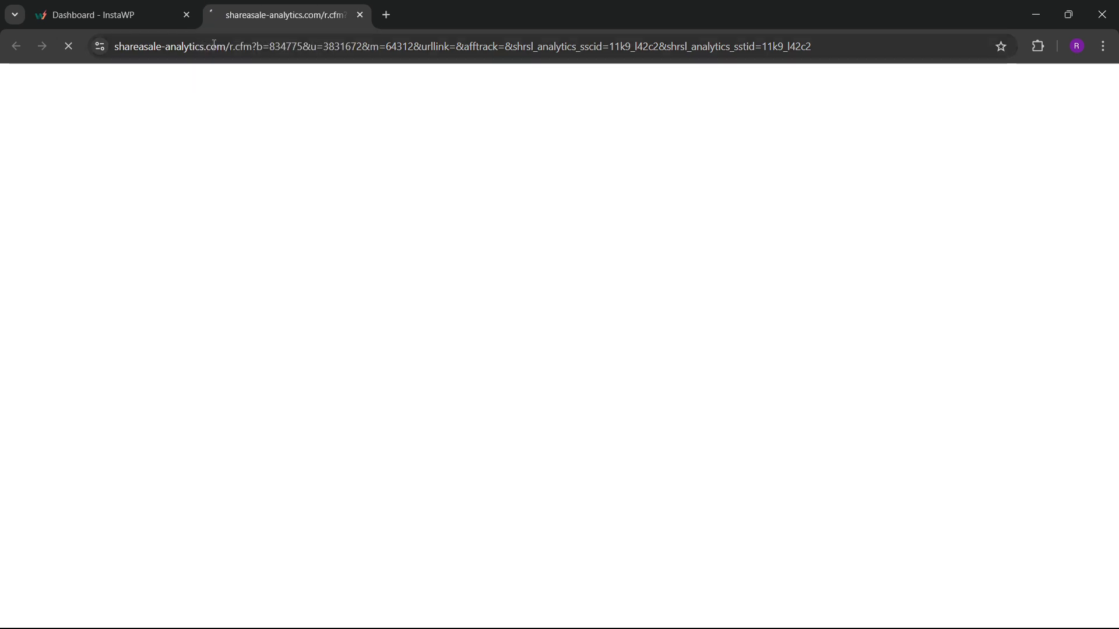
pyautogui.click(154, 5)
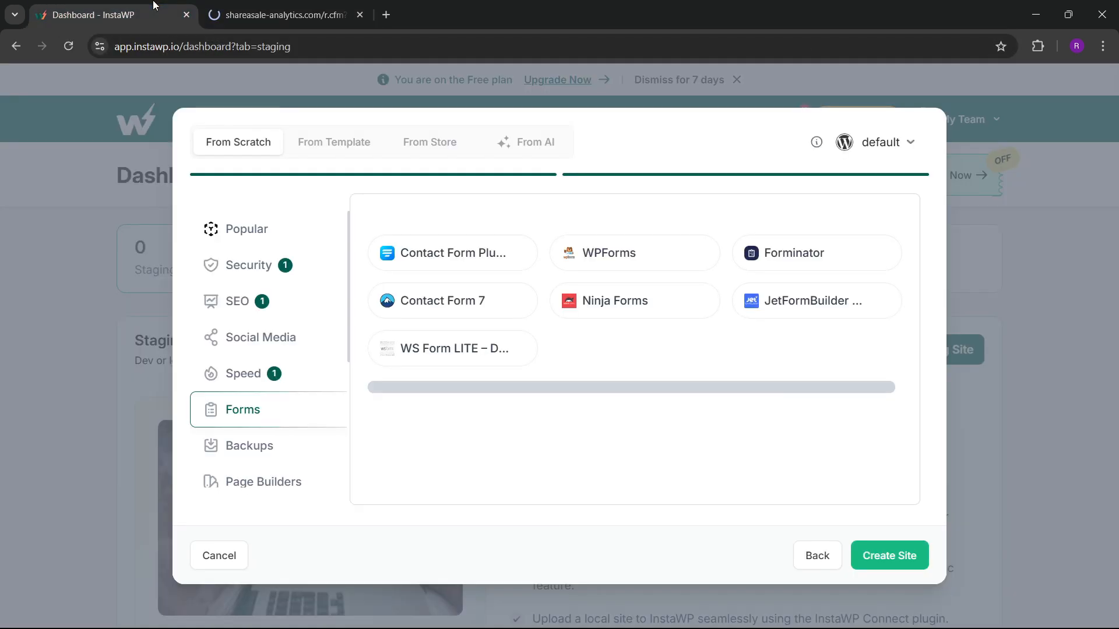
pyautogui.click(647, 256)
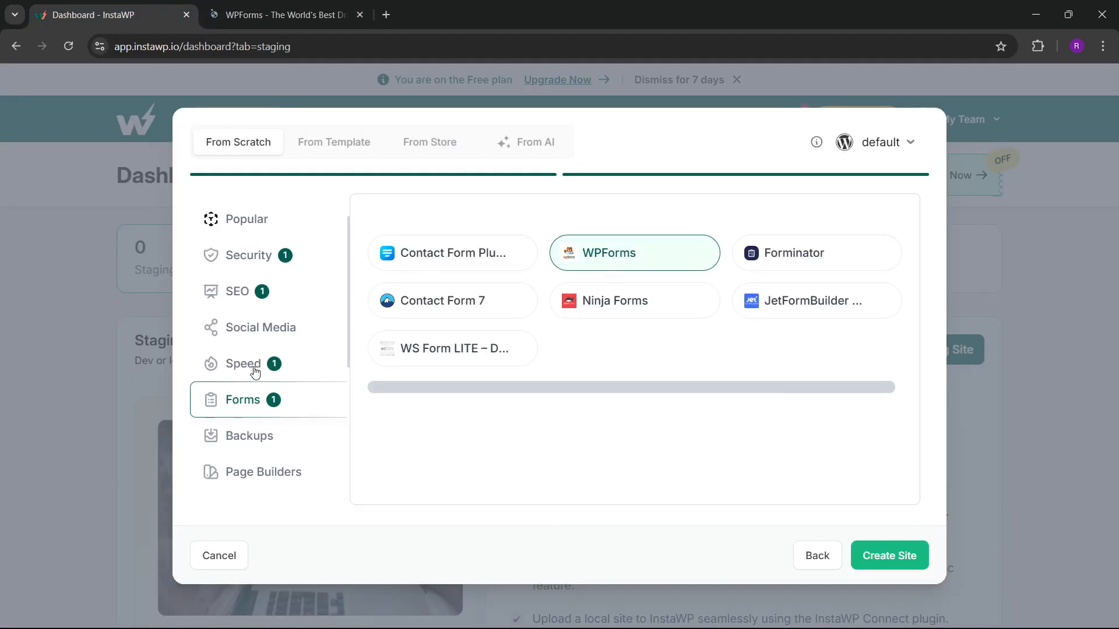
# Step: Look over the Backups plugins and select Elementor from the Page Builders category
pyautogui.scroll(-3, 259, 361)
pyautogui.click(255, 309)
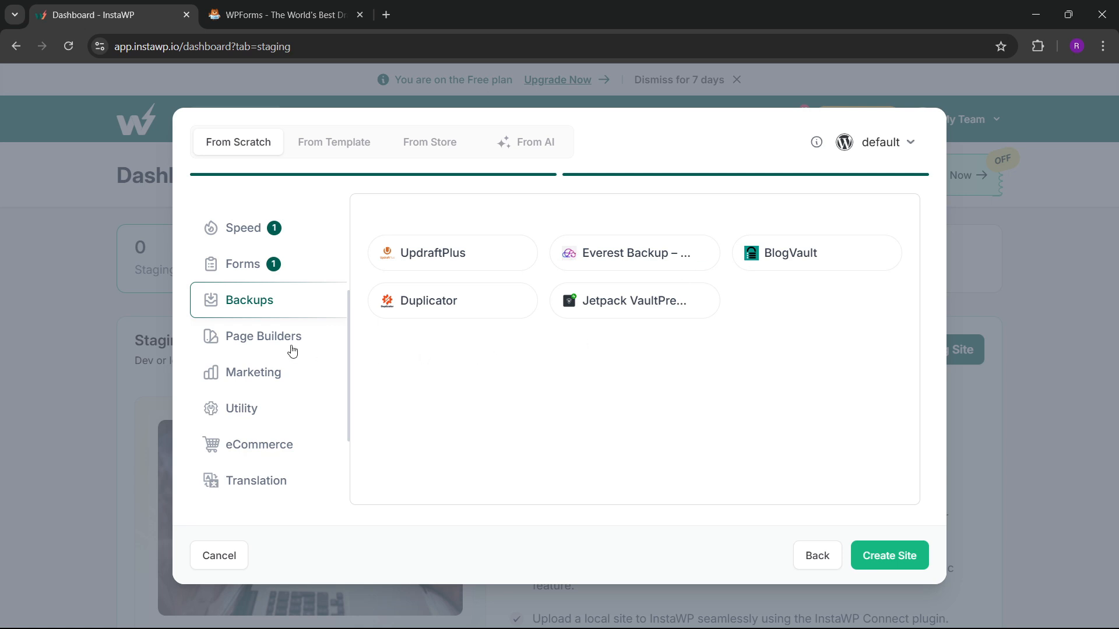
pyautogui.click(274, 343)
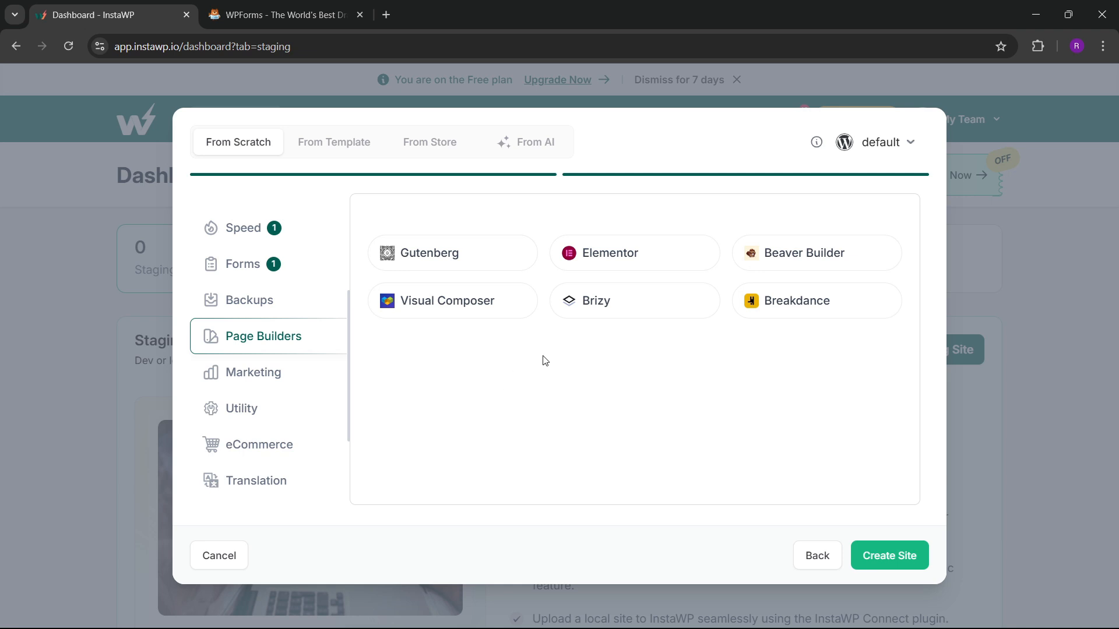
pyautogui.click(630, 257)
# Step: Examine the plugins offered under Marketing, Utility, eCommerce, Translation, Customer Service and LMS
pyautogui.click(260, 375)
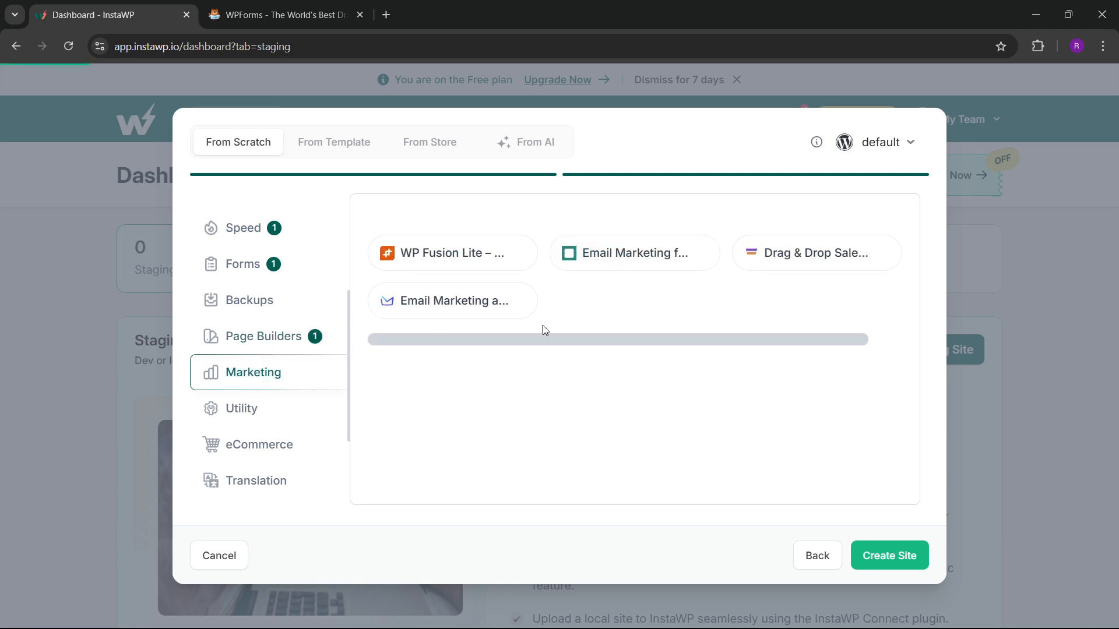
pyautogui.scroll(-2, 262, 378)
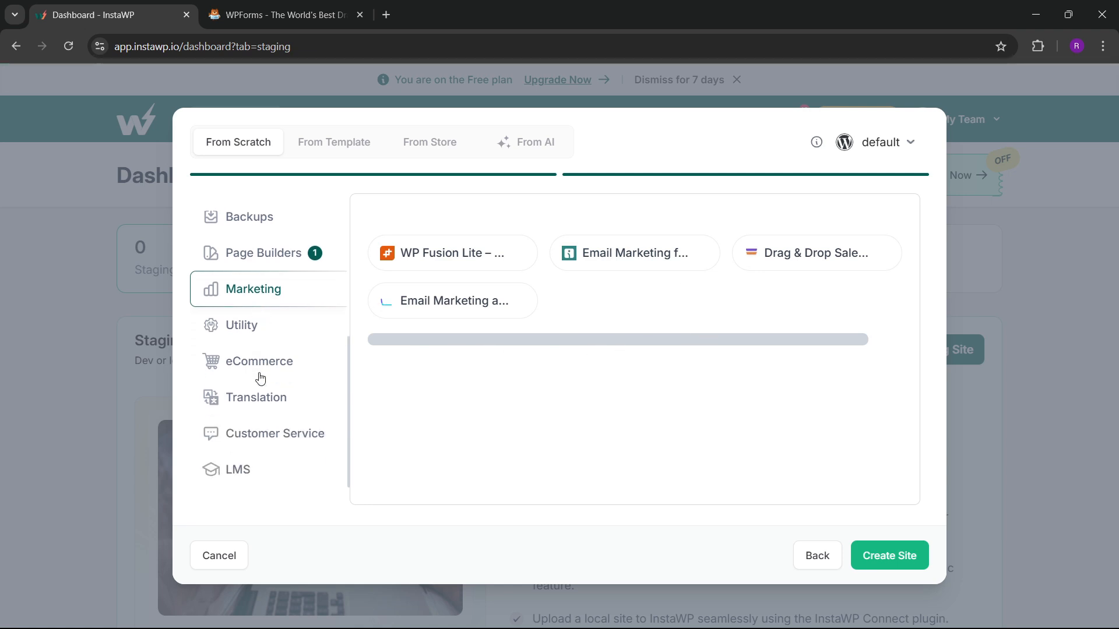
pyautogui.click(255, 338)
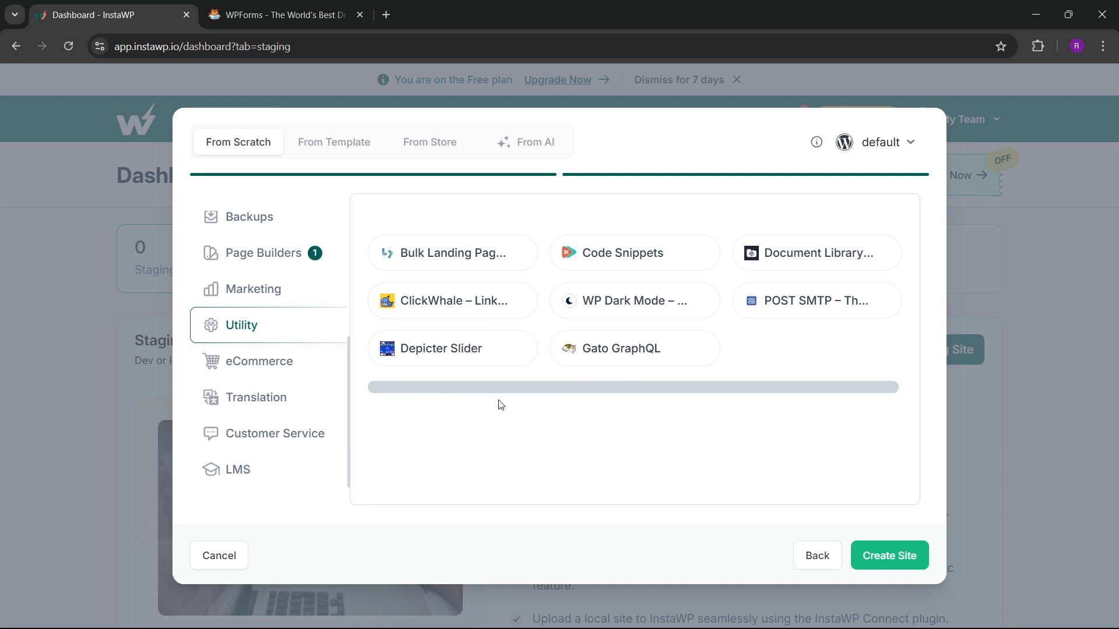
pyautogui.click(270, 364)
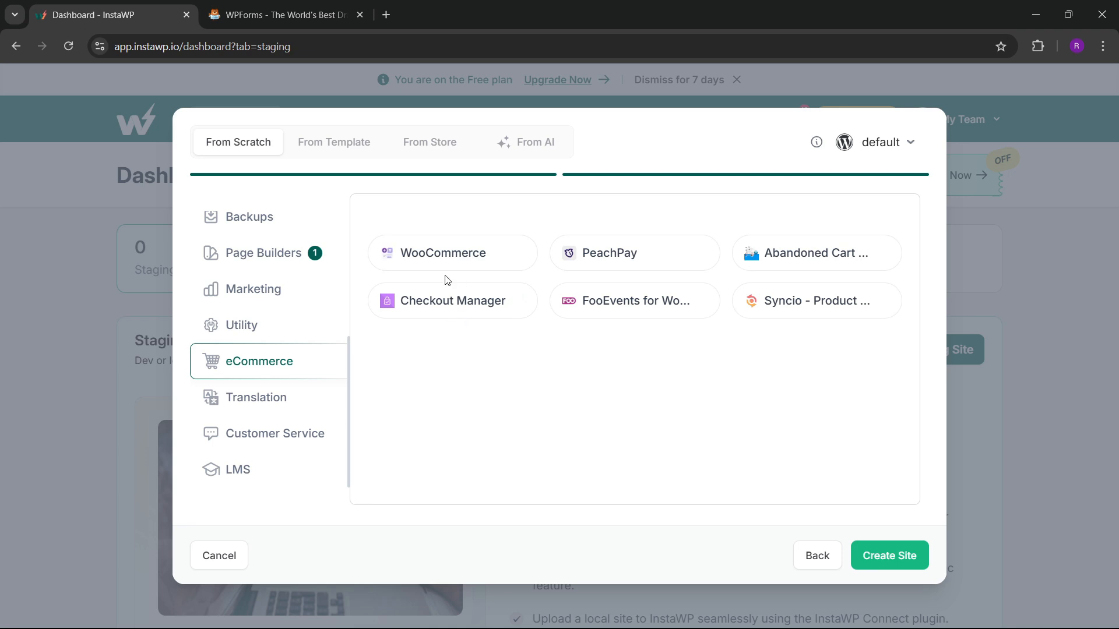
pyautogui.click(259, 402)
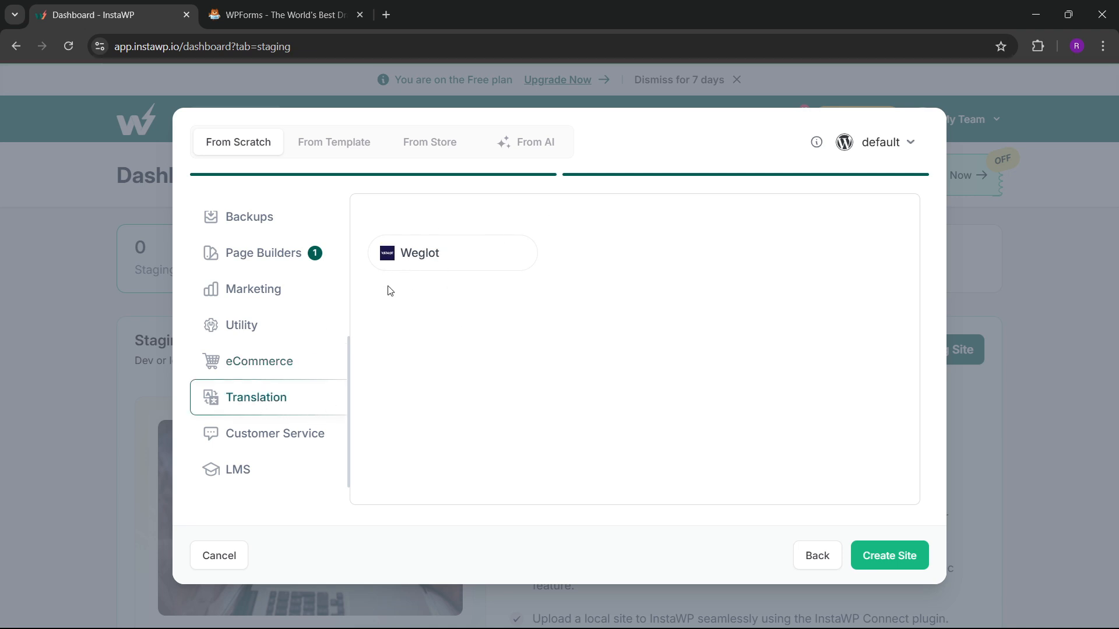
pyautogui.click(273, 441)
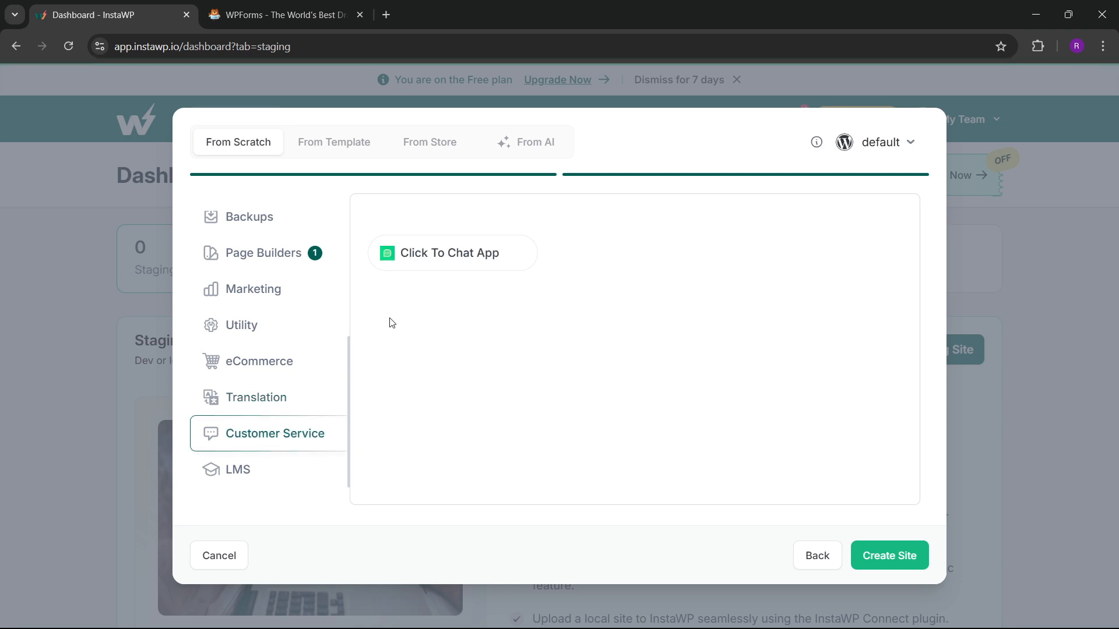
pyautogui.click(252, 478)
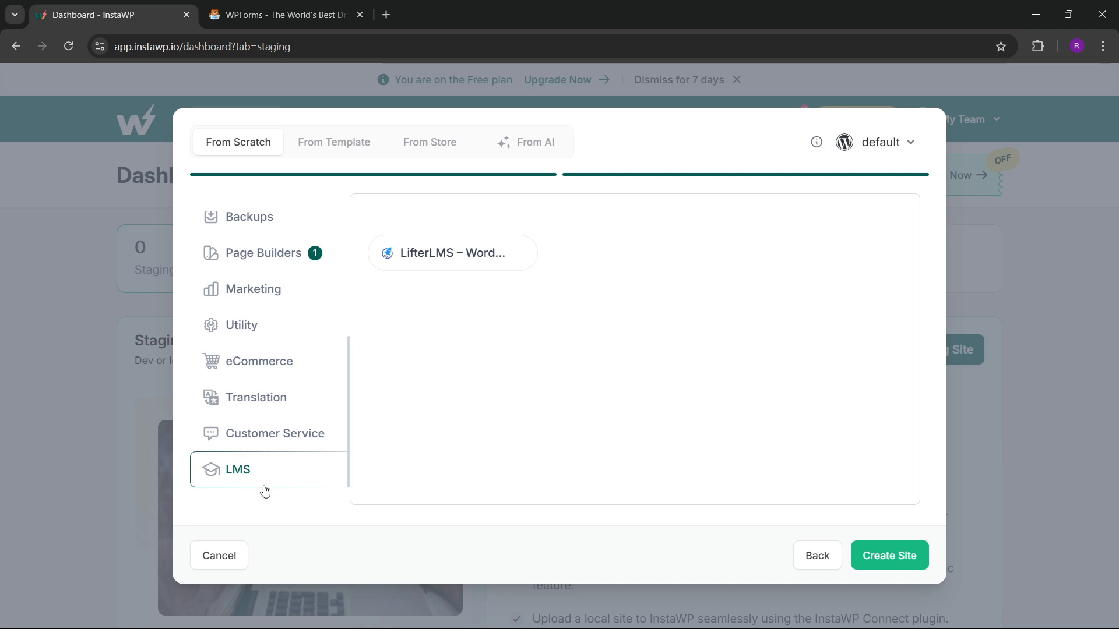
# Step: Review the plugin categories with selections and create the staging site with the chosen plugins
pyautogui.scroll(5, 272, 411)
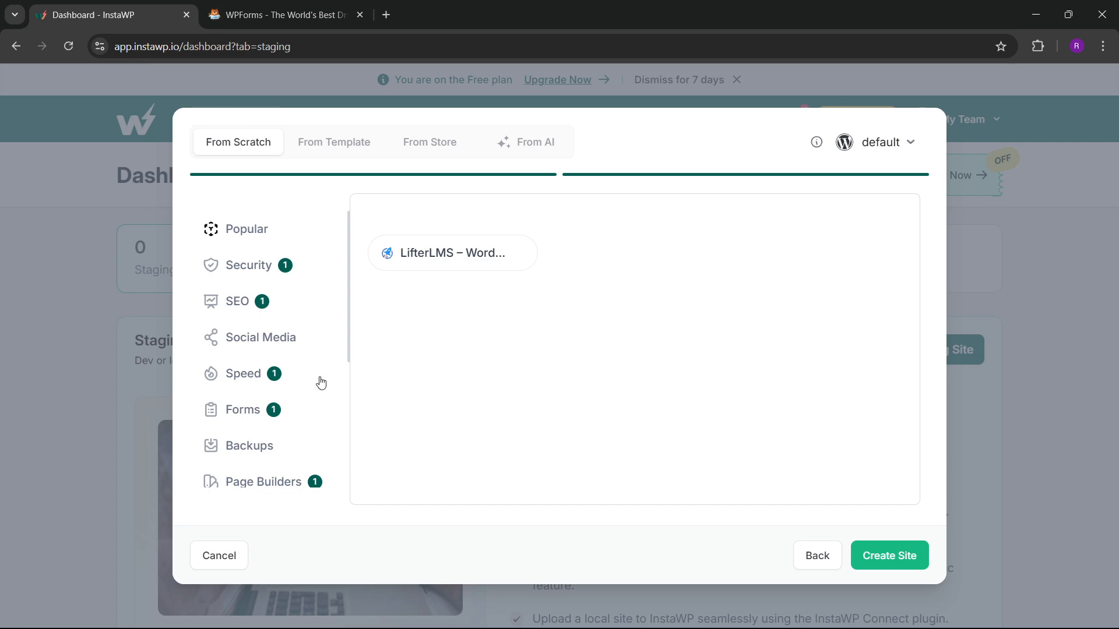
pyautogui.click(892, 554)
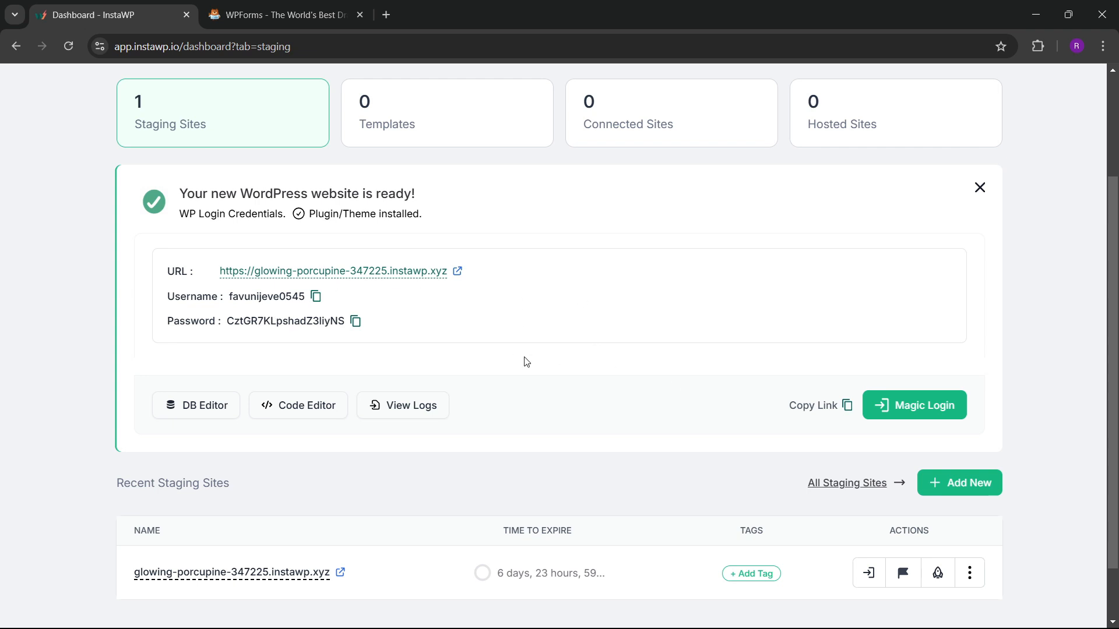
# Step: Log in to the new staging site's WordPress admin with Magic Login, close the WPForms website tab and dismiss the Elementor onboarding
pyautogui.click(913, 415)
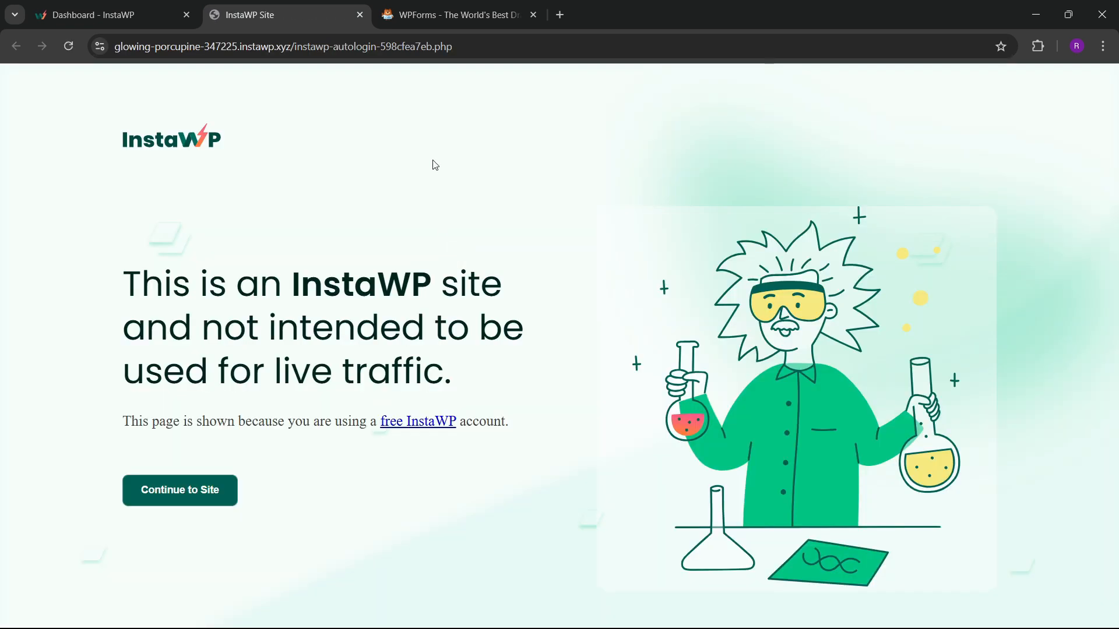
pyautogui.click(521, 24)
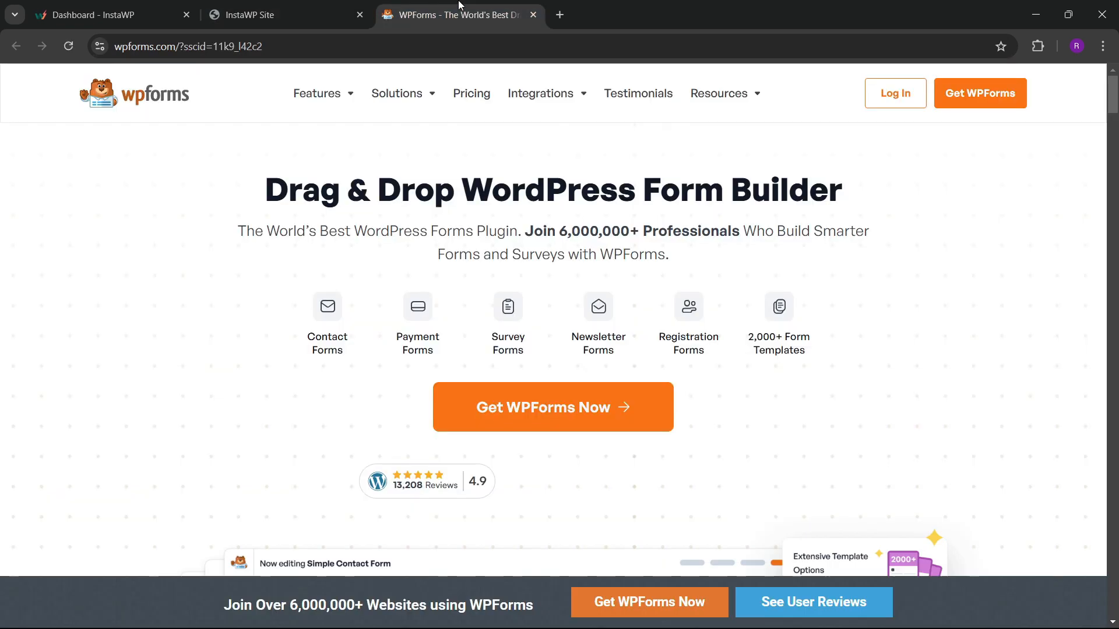
pyautogui.click(533, 16)
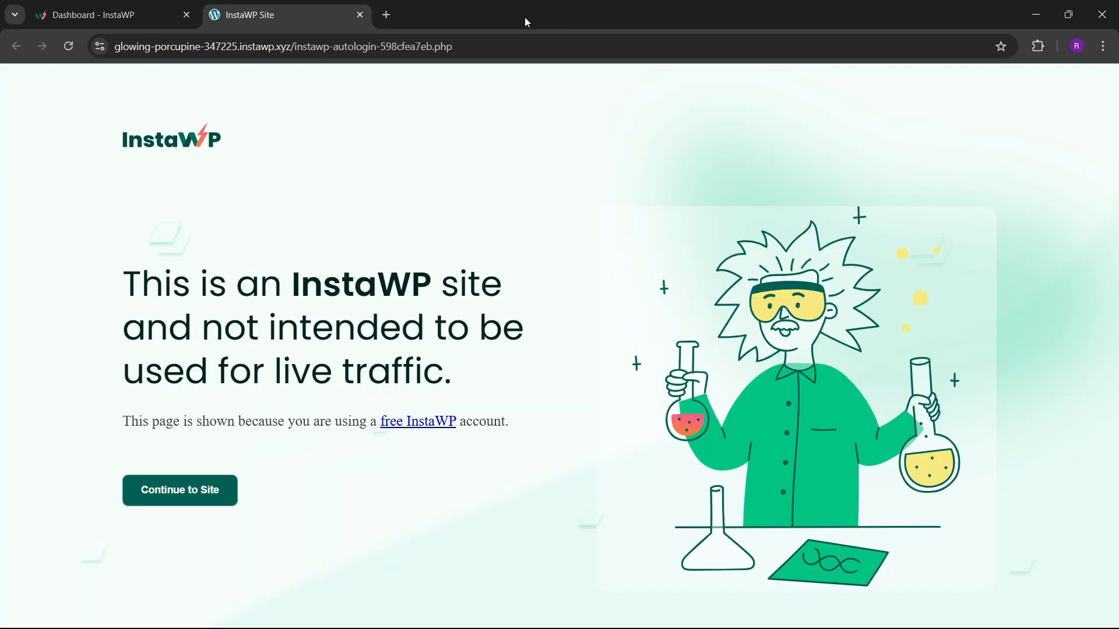
pyautogui.click(223, 489)
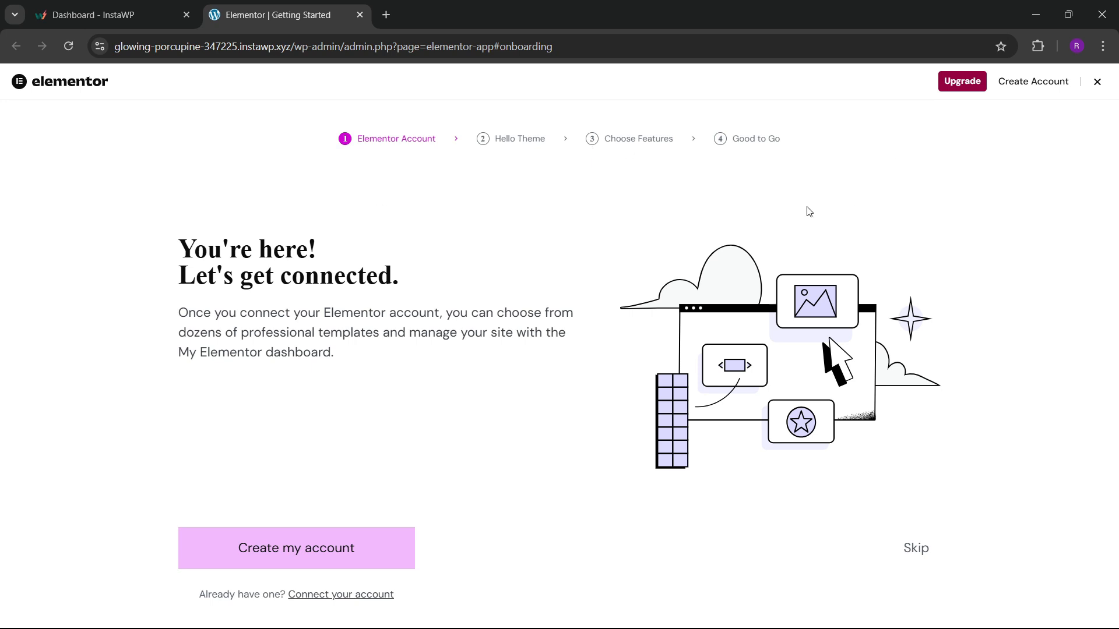
pyautogui.click(1096, 83)
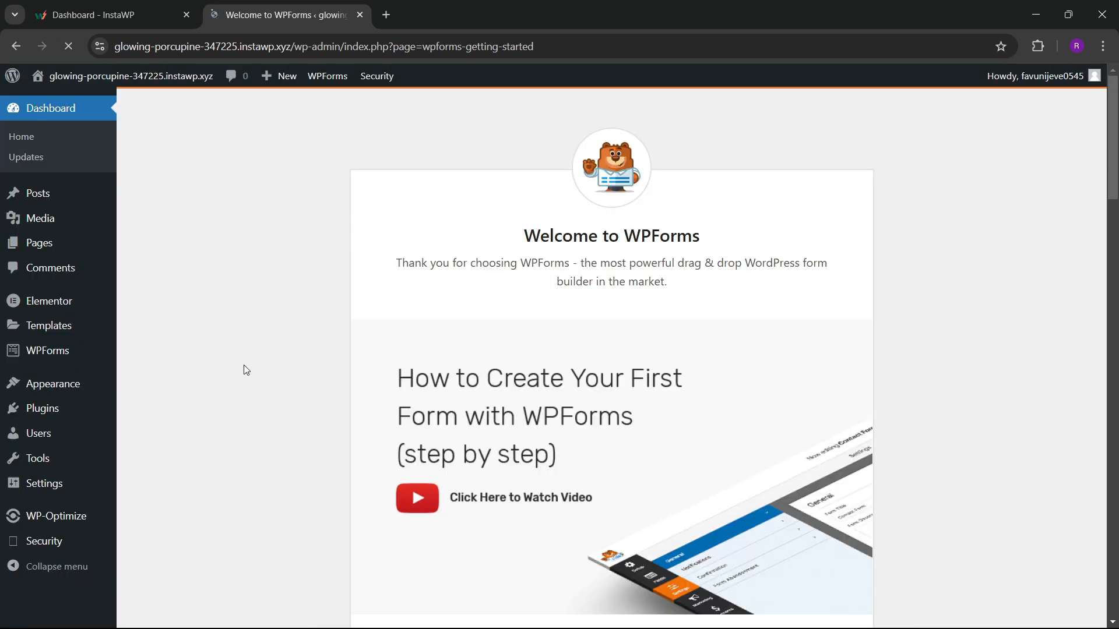
# Step: Check the site's login credentials in InstaWP, then view the themes and installed plugins in its WordPress admin
pyautogui.click(129, 4)
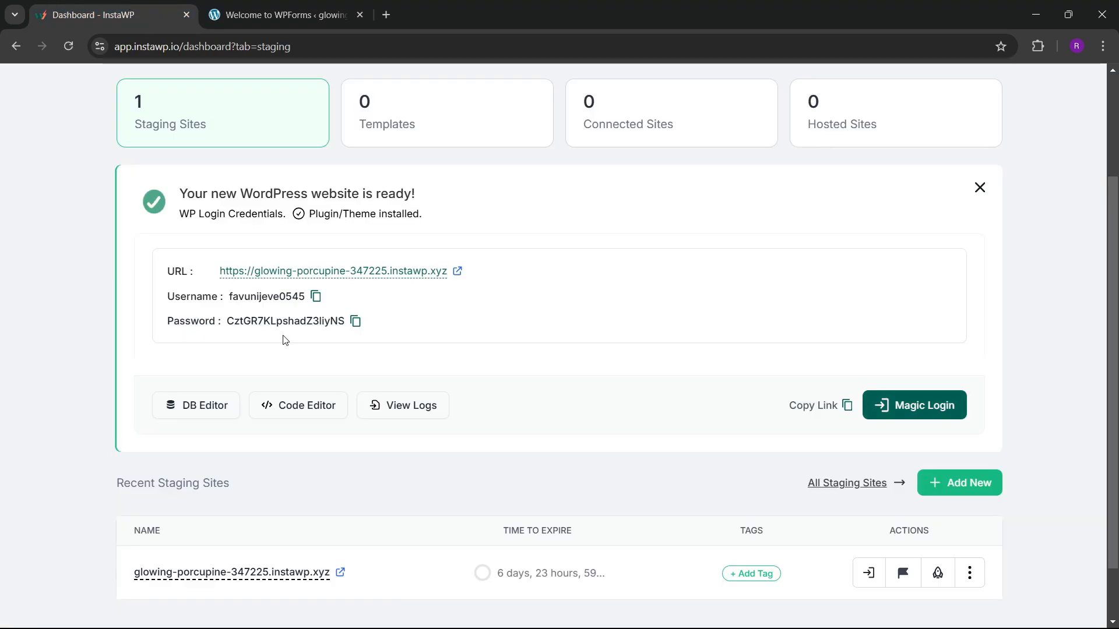
pyautogui.click(323, 13)
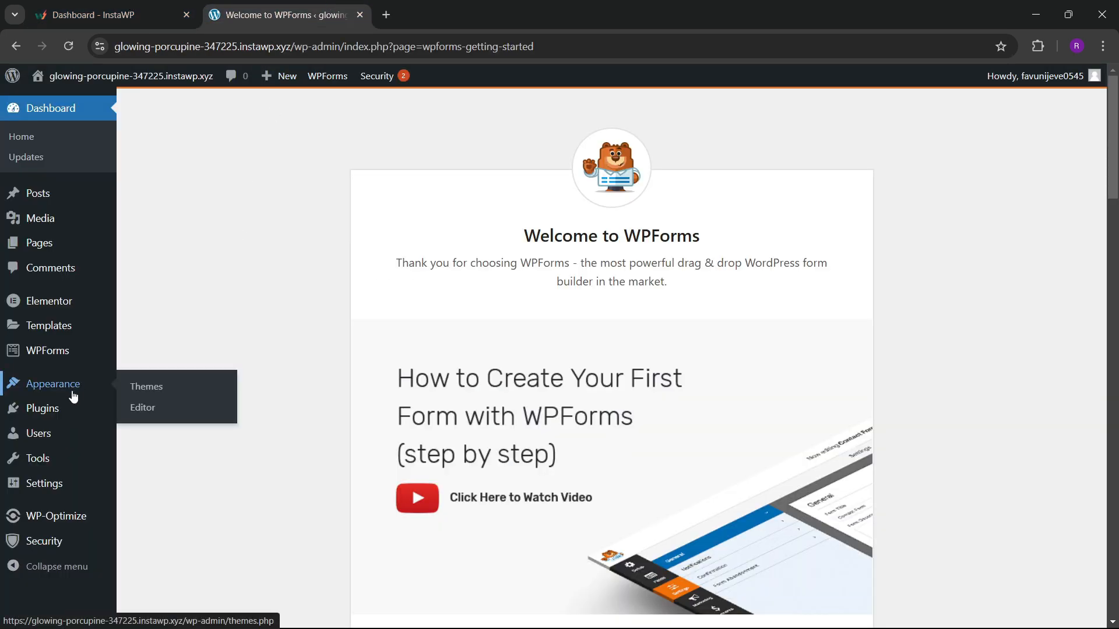
pyautogui.moveTo(70, 385)
pyautogui.click(140, 392)
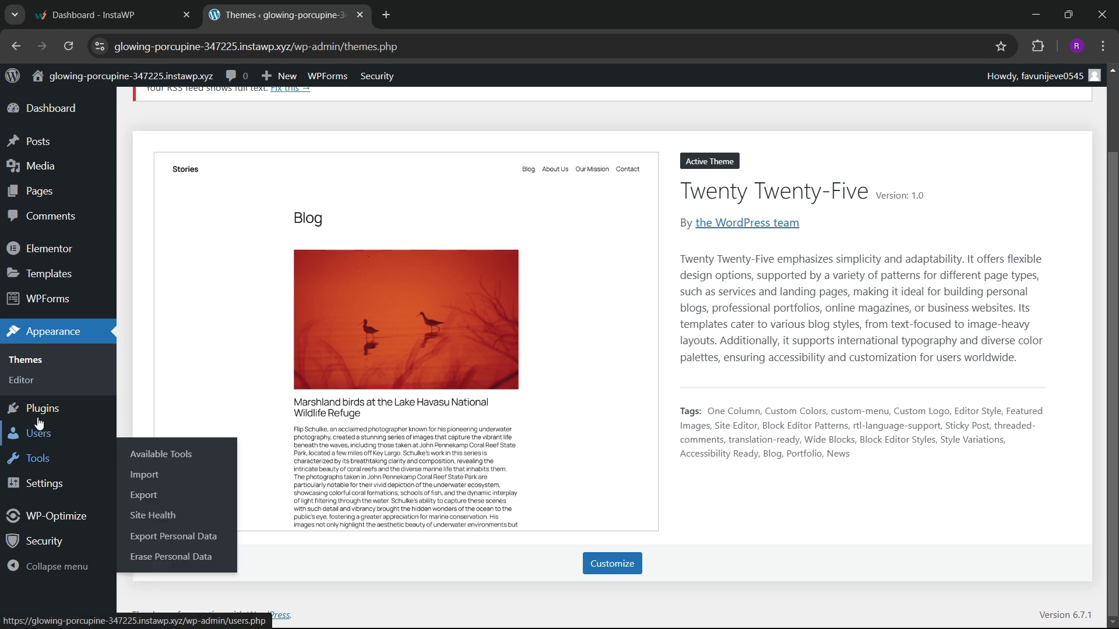
pyautogui.moveTo(70, 409)
pyautogui.click(140, 417)
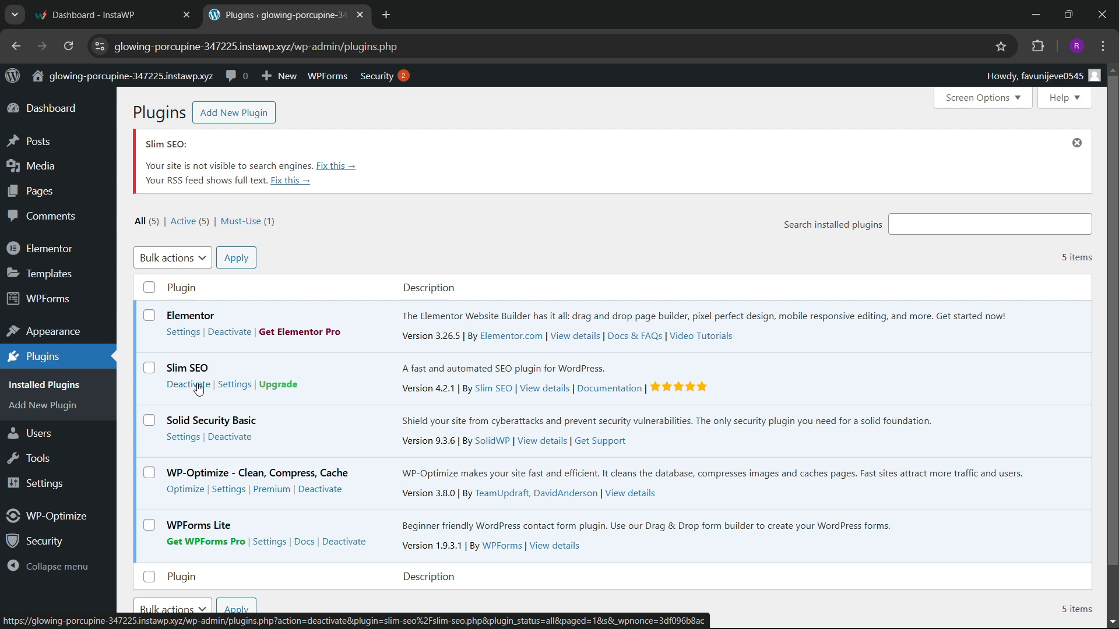
# Step: Look over the new staging site's details and available actions on the InstaWP dashboard
pyautogui.scroll(-2, 237, 359)
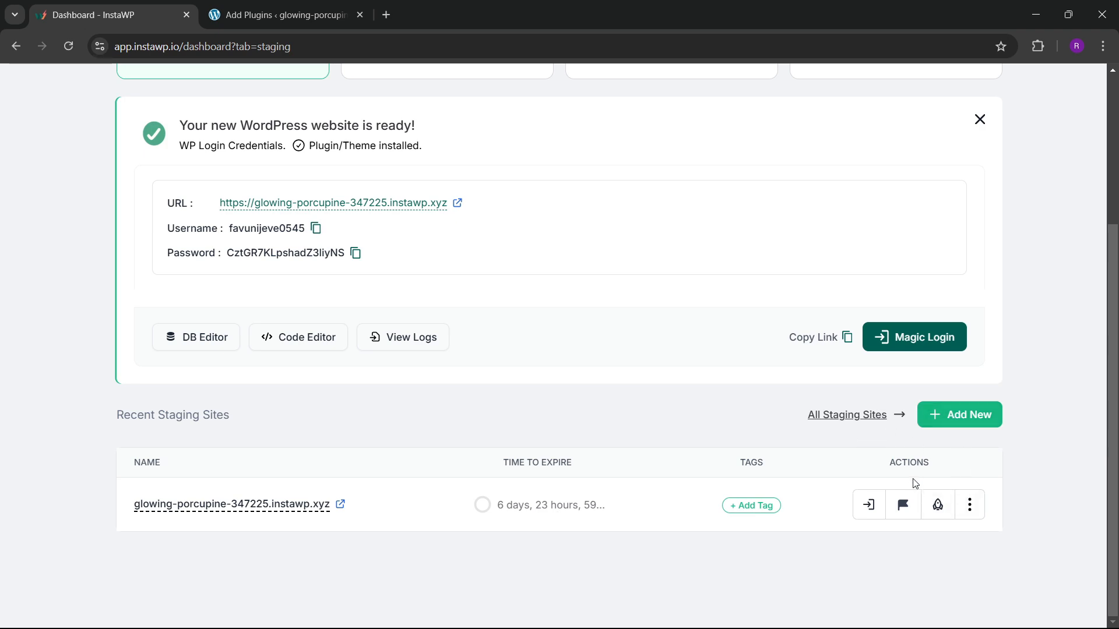
pyautogui.scroll(5, 292, 412)
pyautogui.scroll(-5, 291, 349)
# Step: Open the staging site's front end from the WordPress admin in a new tab and inspect its URL
pyautogui.click(344, 14)
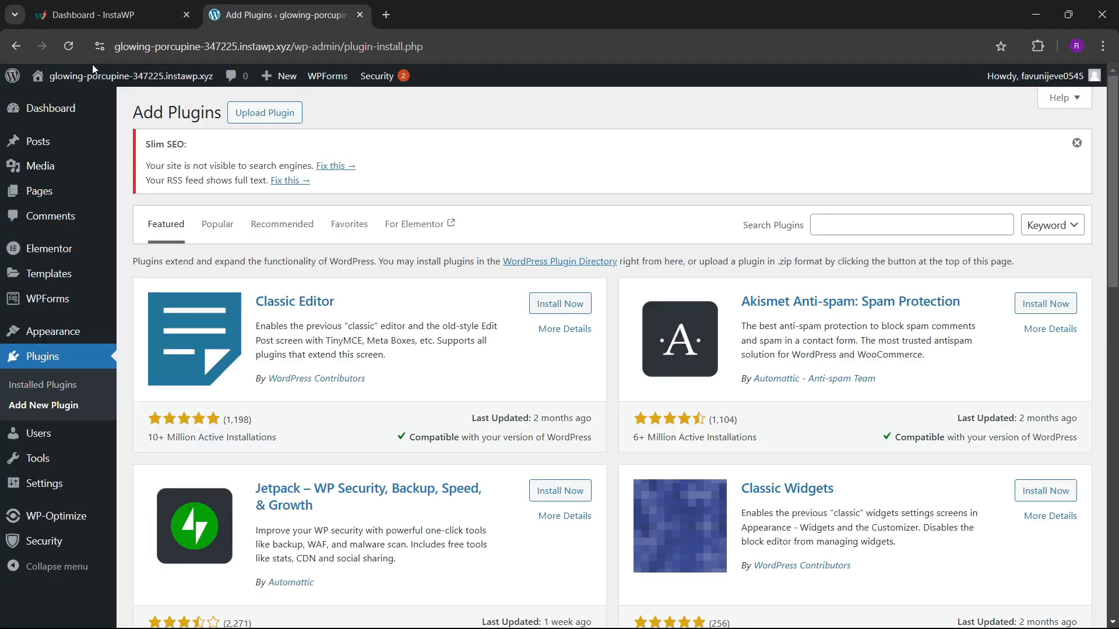
pyautogui.rightClick(60, 100)
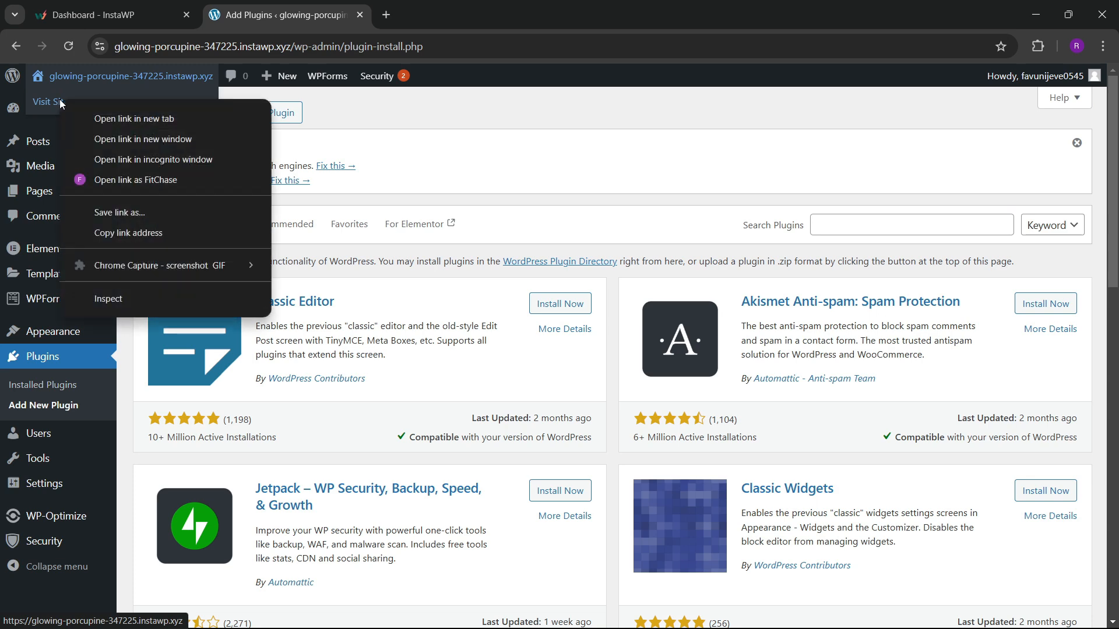
pyautogui.click(120, 118)
pyautogui.click(454, 15)
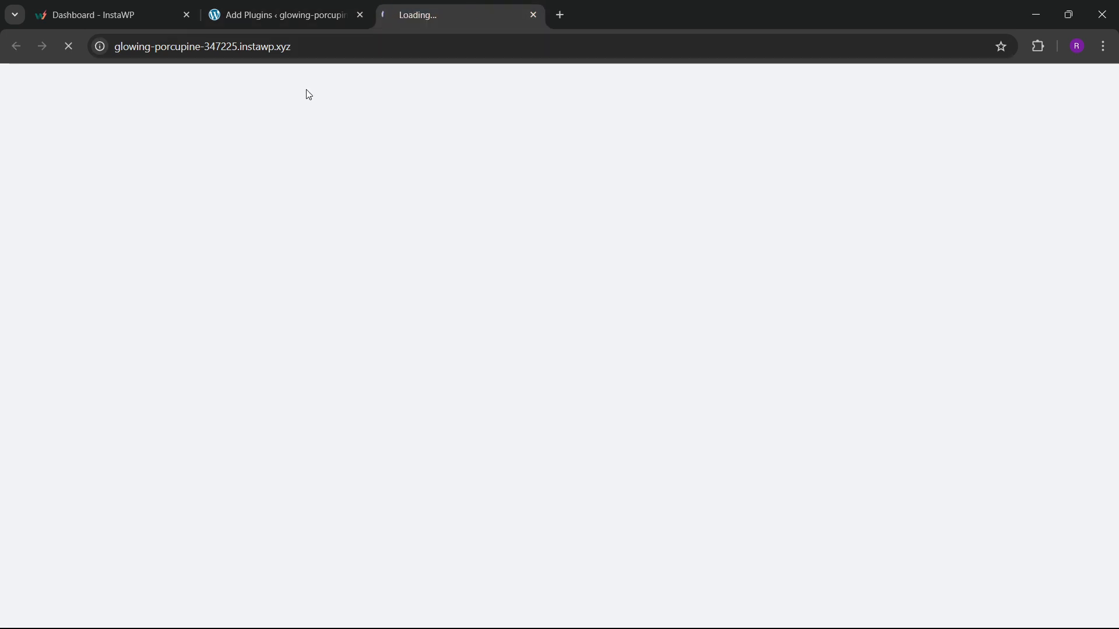
pyautogui.click(311, 51)
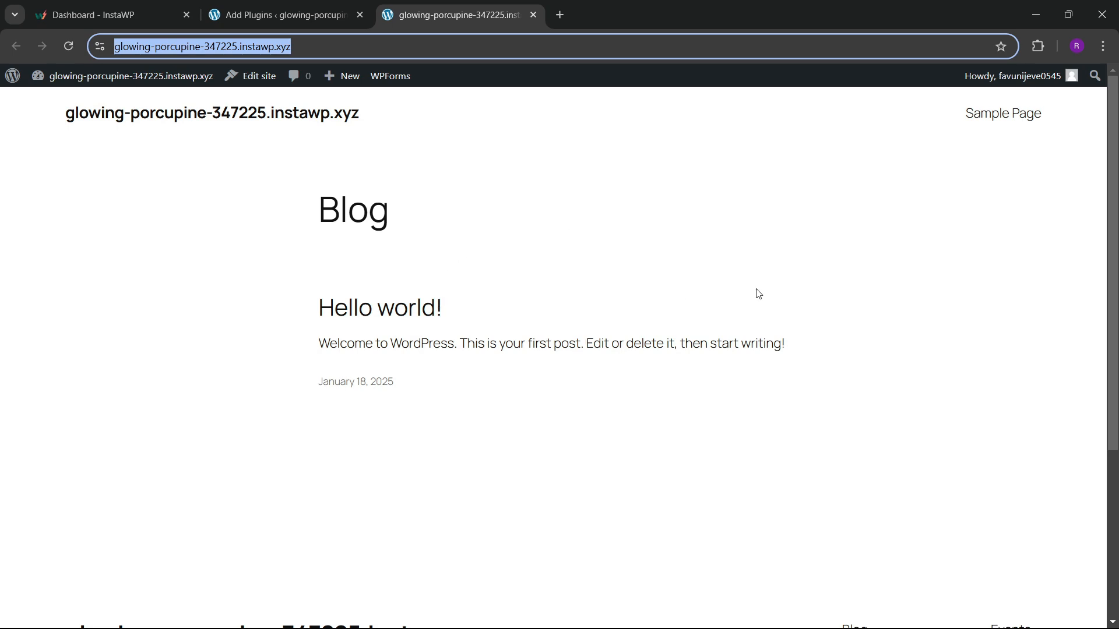
# Step: Close the WordPress admin and front-end tabs and return to the recent staging sites on the InstaWP dashboard
pyautogui.click(313, 4)
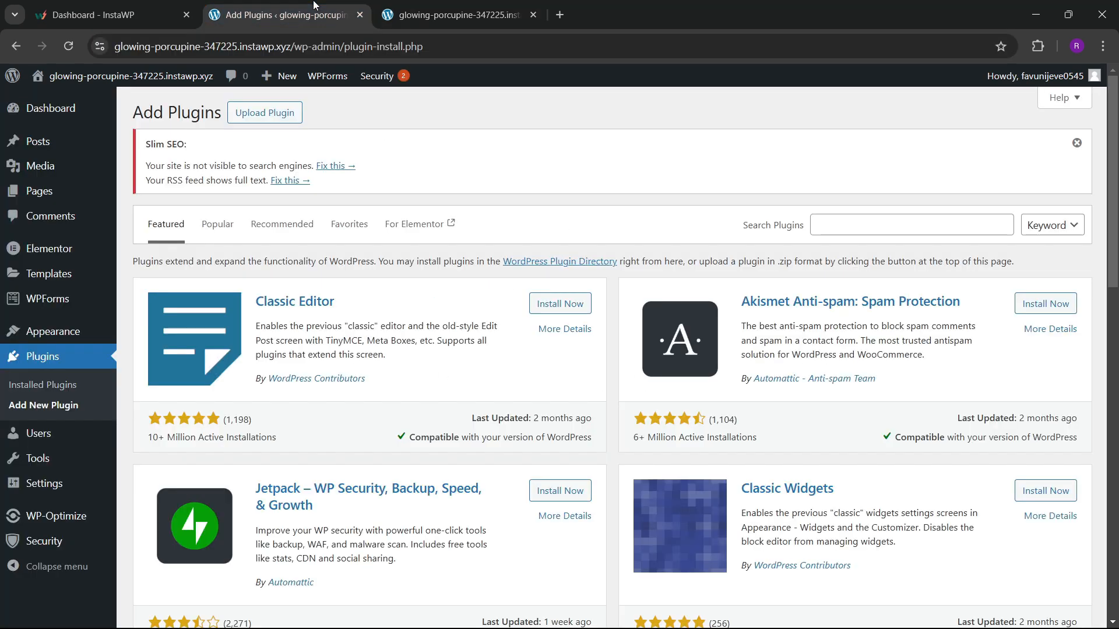
pyautogui.click(185, 5)
pyautogui.click(332, 22)
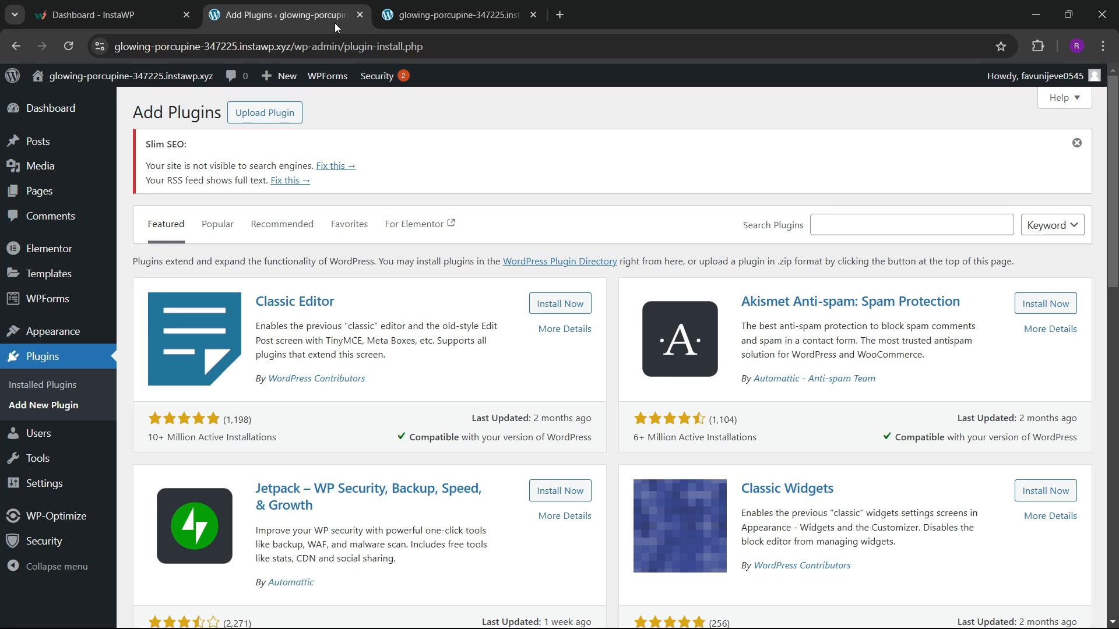
pyautogui.click(363, 17)
pyautogui.click(364, 17)
pyautogui.scroll(4, 287, 383)
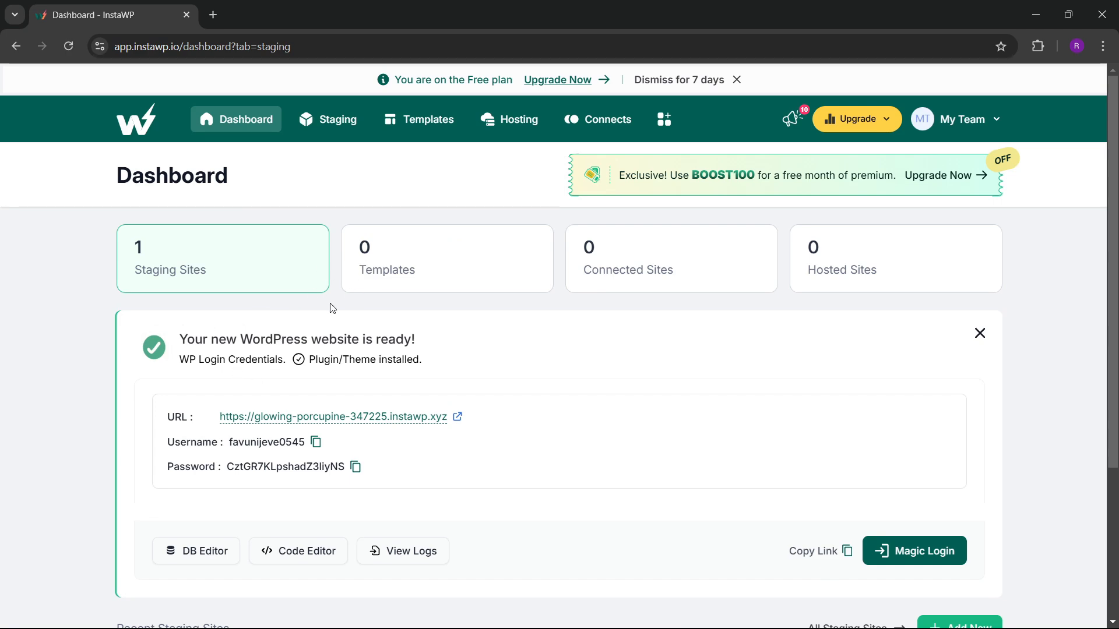
pyautogui.scroll(-4, 290, 417)
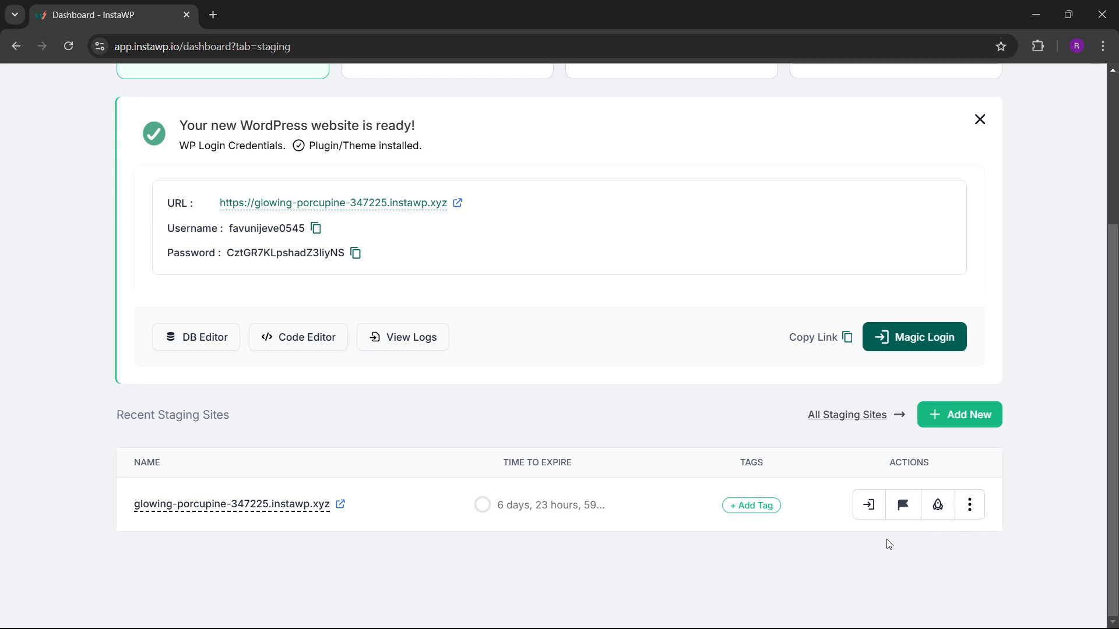
# Step: Examine the staging site's additional actions, including the export and tools options, and view its login details
pyautogui.click(969, 505)
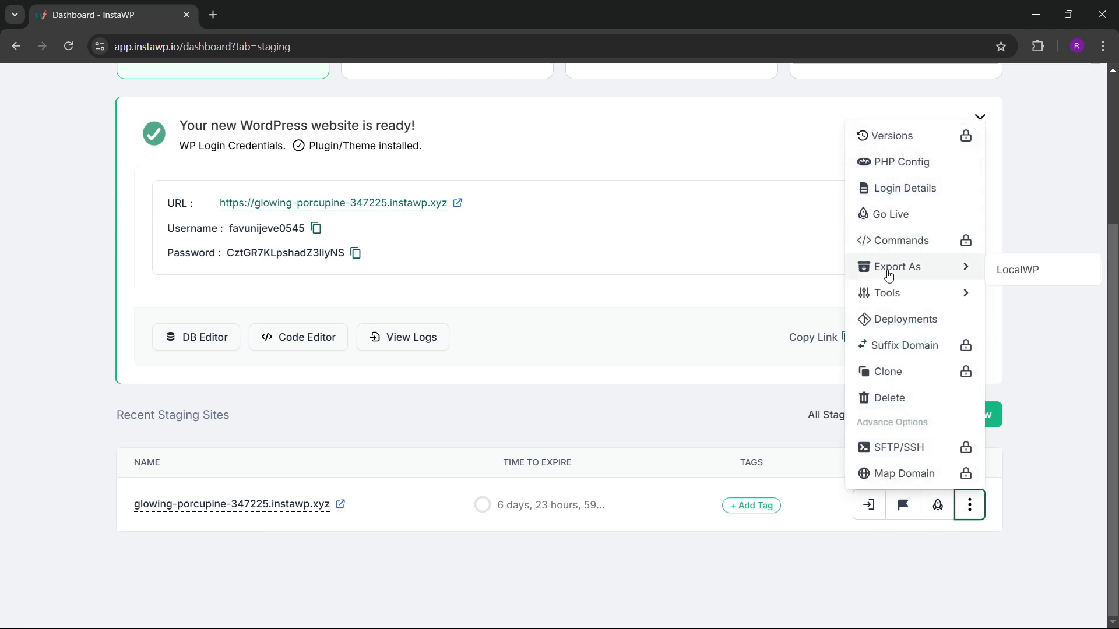
pyautogui.moveTo(930, 274)
pyautogui.moveTo(939, 293)
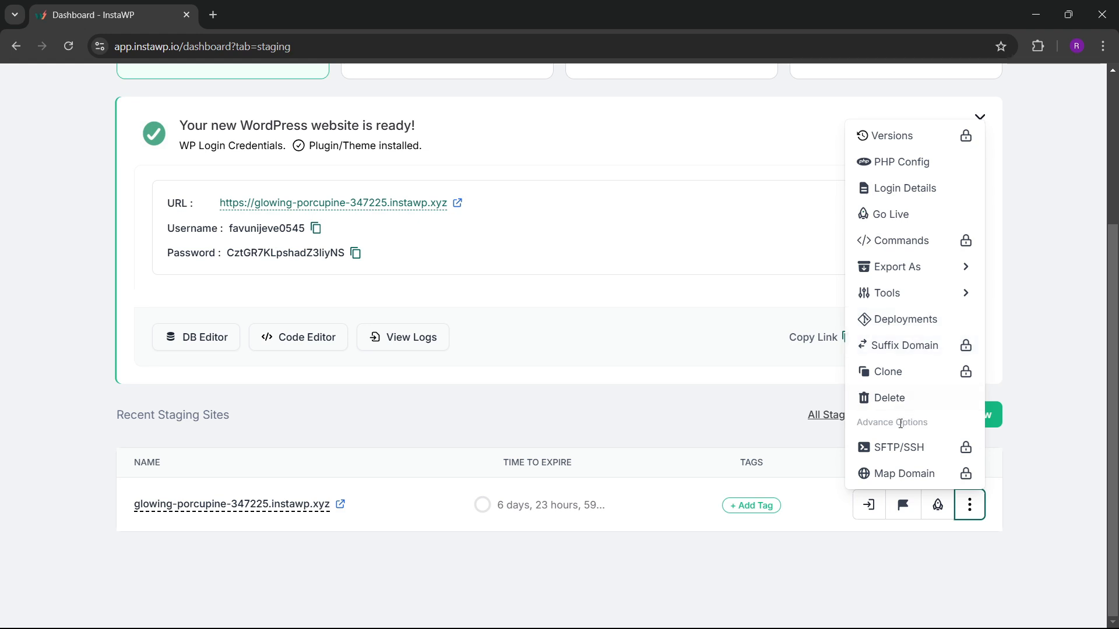
pyautogui.moveTo(891, 271)
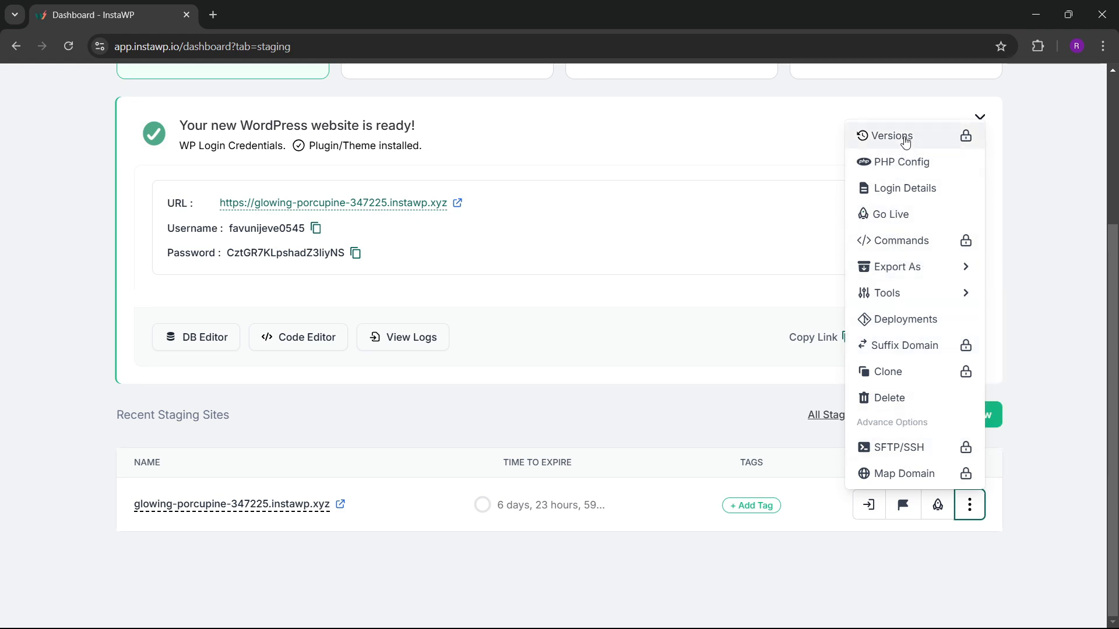
pyautogui.click(912, 188)
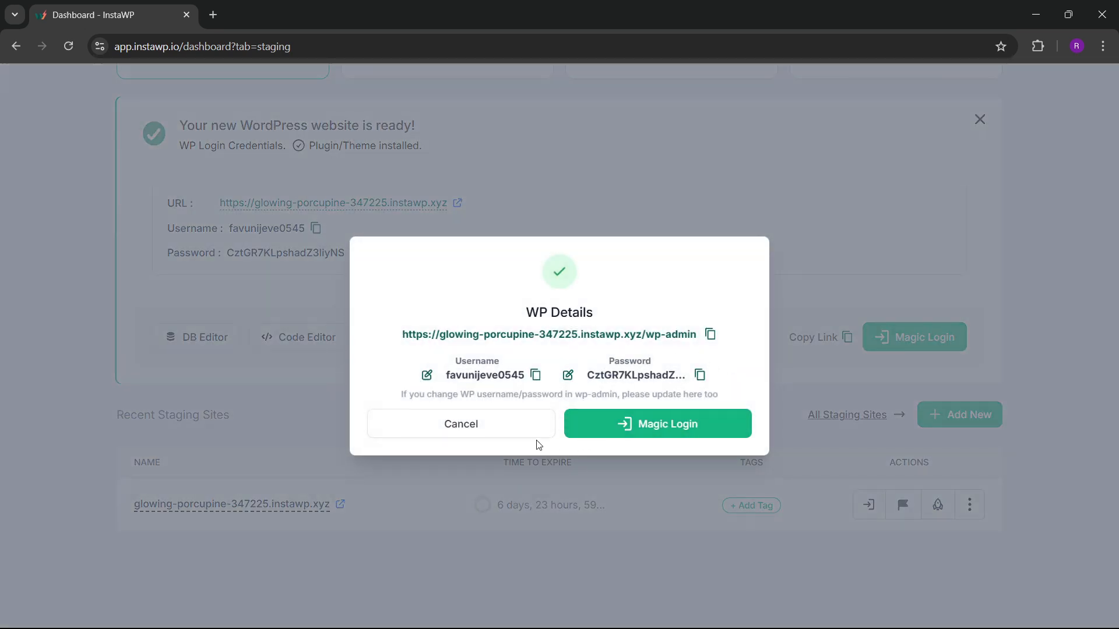
pyautogui.click(507, 427)
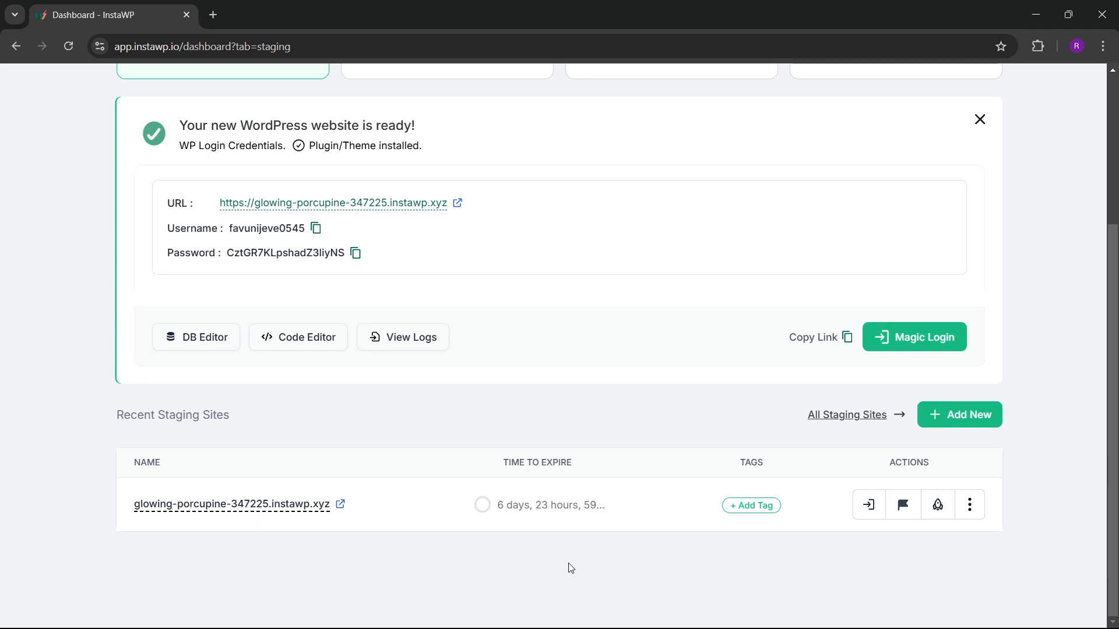
# Step: Permanently delete the glowing-porcupine-347225.instawp.xyz staging site, confirming with its copied URL
pyautogui.click(968, 515)
pyautogui.click(890, 399)
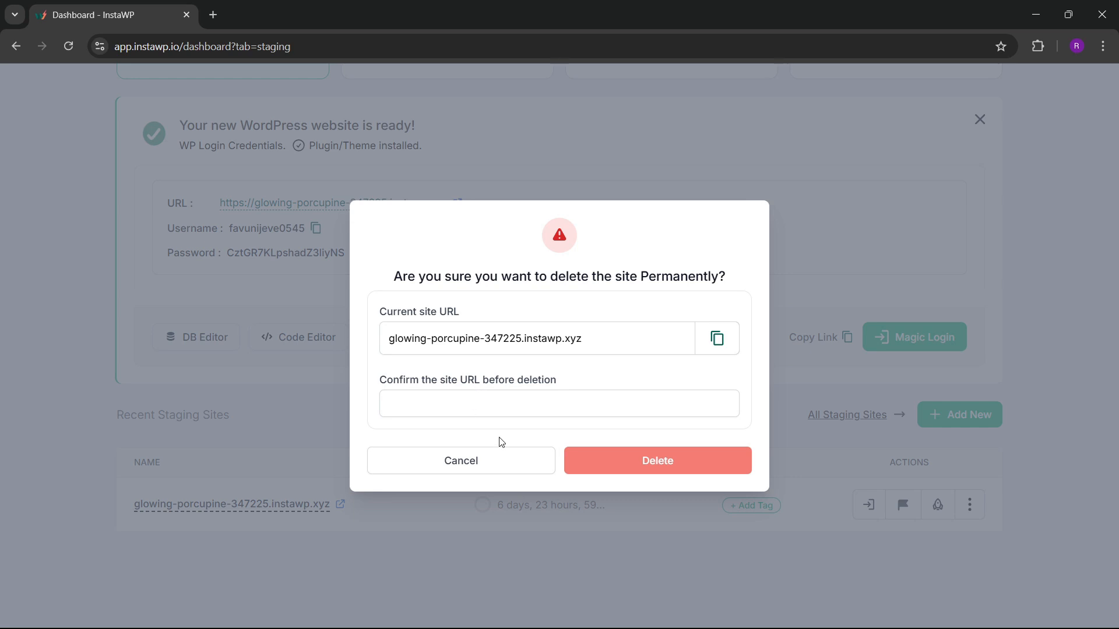
pyautogui.click(717, 338)
pyautogui.click(480, 402)
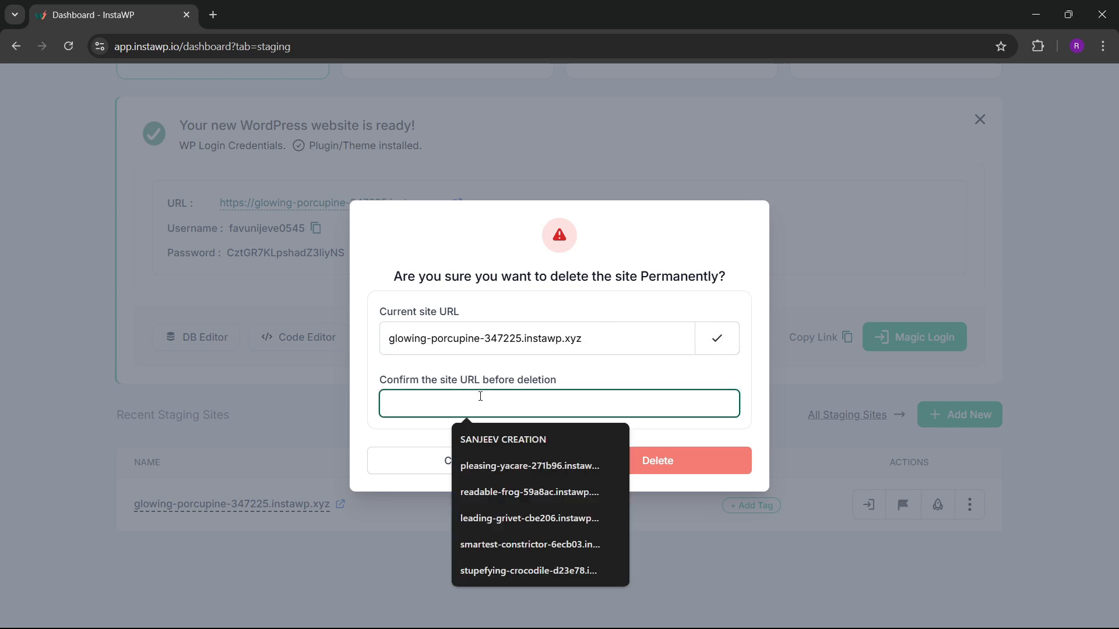
pyautogui.hotkey('ctrl', 'v')
pyautogui.click(633, 461)
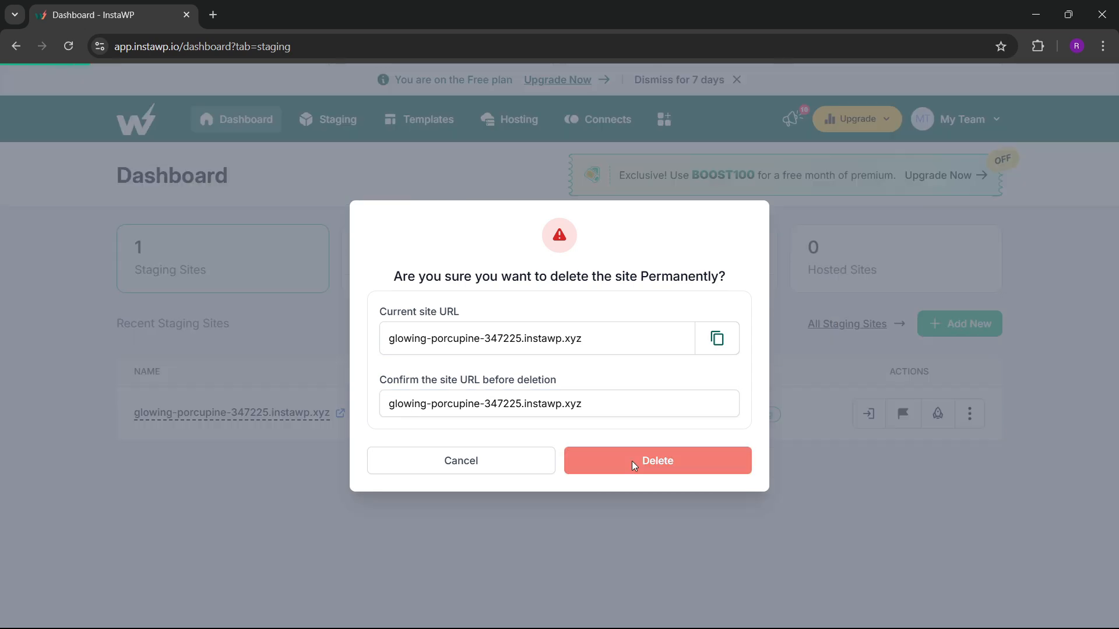